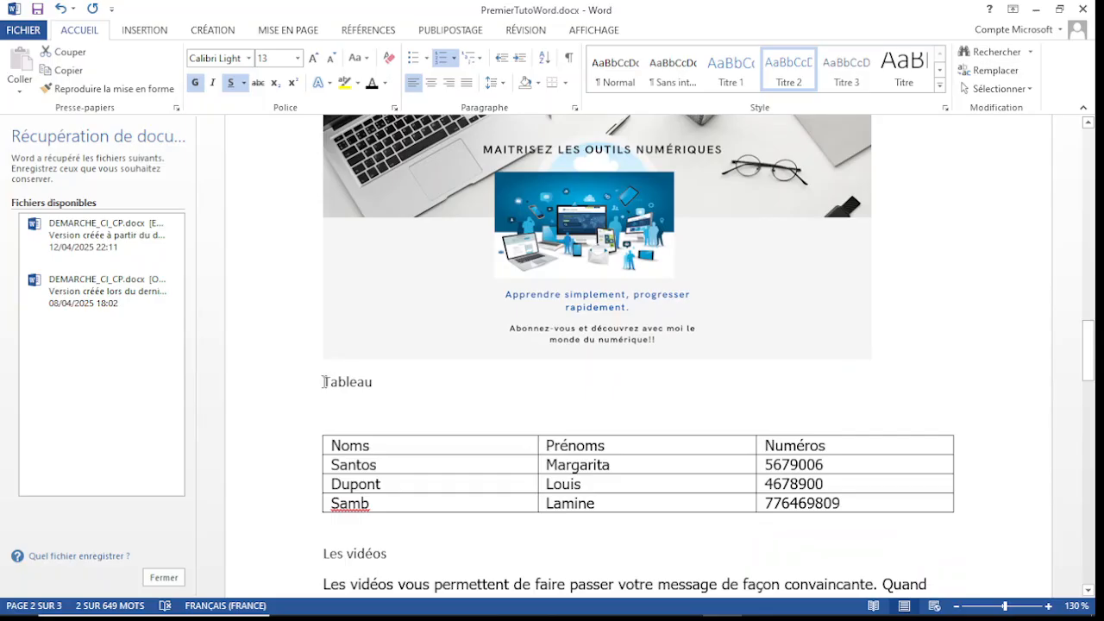
Step: Format the "Tableau" line above the table as a black, underlined, bold Titre 2 heading with the list number 2
{"action": "left_click_drag", "start_coordinate": [324, 381], "coordinate": [378, 385]}
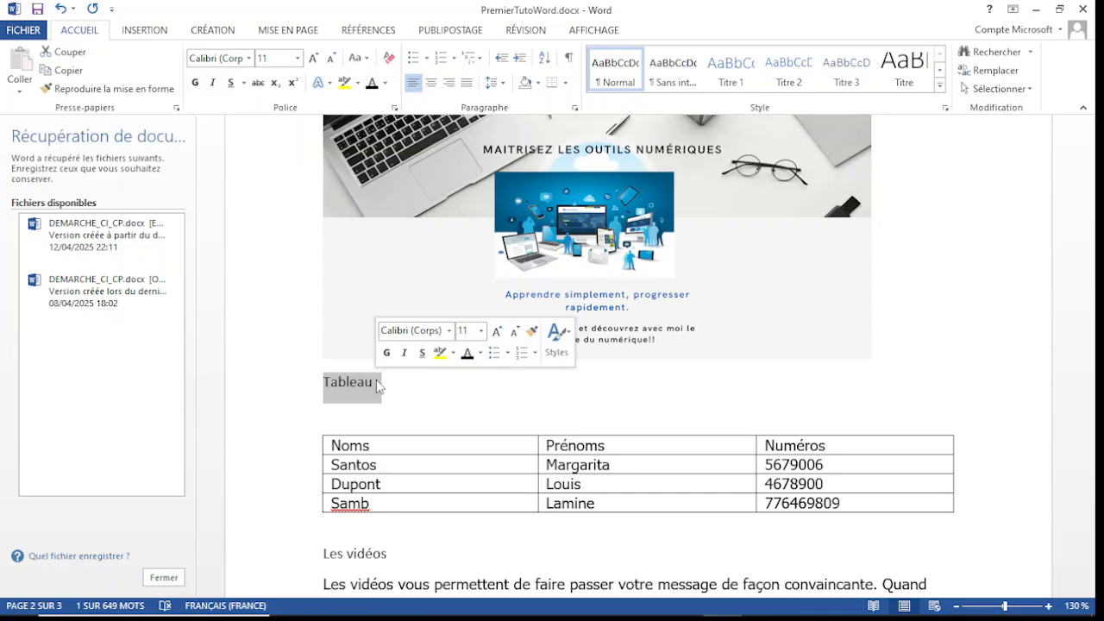
{"action": "left_click", "coordinate": [797, 89]}
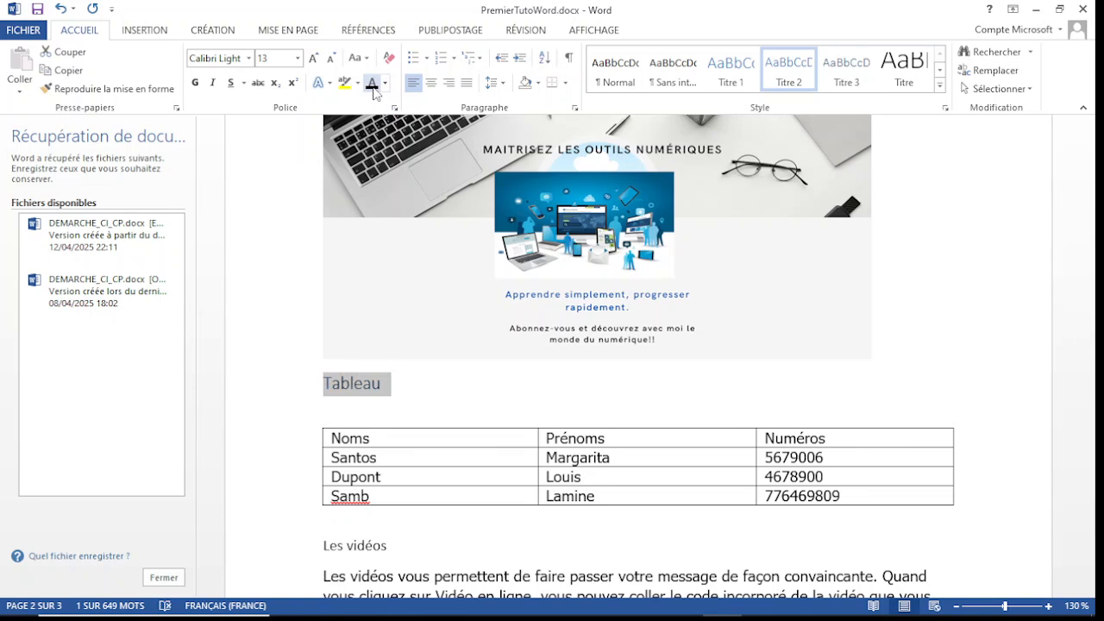
{"action": "left_click", "coordinate": [230, 86]}
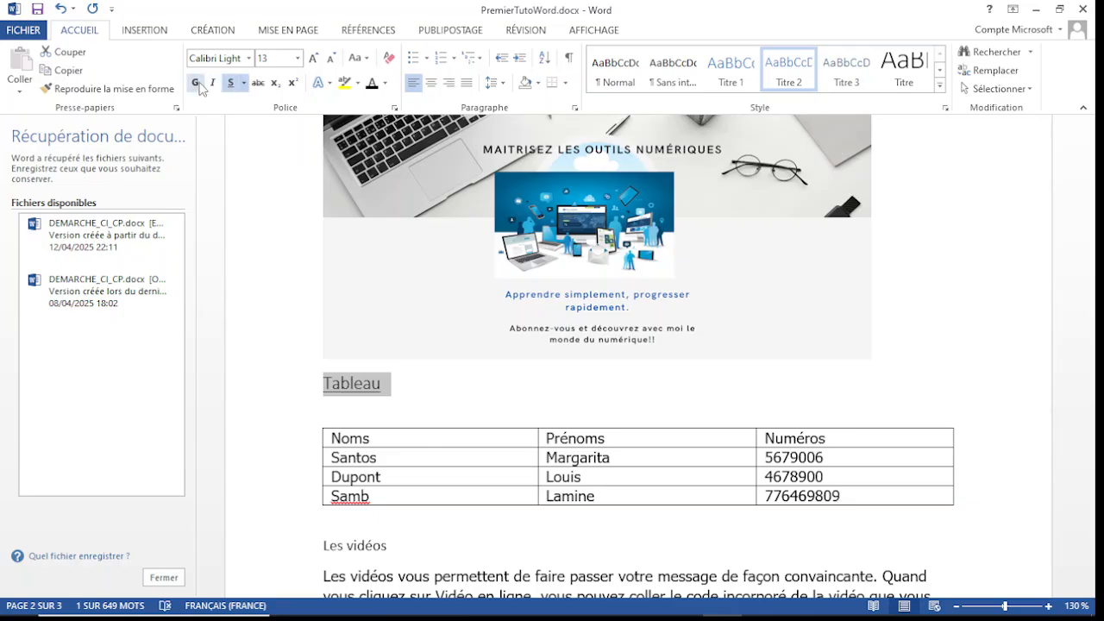
{"action": "left_click", "coordinate": [196, 86]}
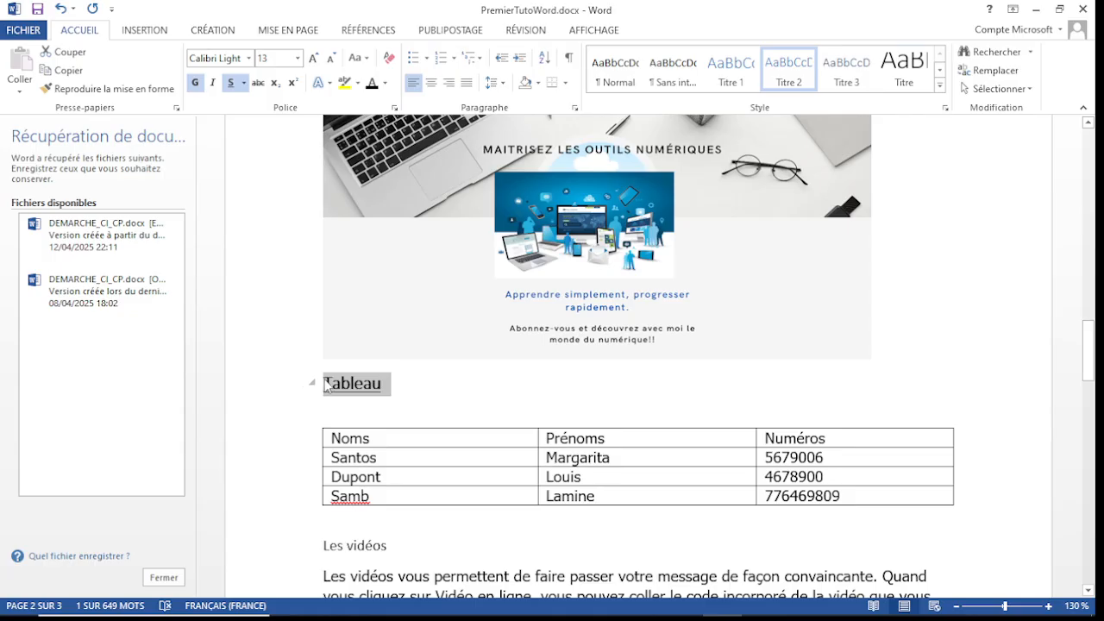
{"action": "mouse_move", "coordinate": [1092, 354]}
{"action": "left_mouse_down"}
{"action": "mouse_move", "coordinate": [1092, 319]}
{"action": "mouse_move", "coordinate": [1093, 379]}
{"action": "mouse_move", "coordinate": [1095, 354]}
{"action": "left_mouse_up"}
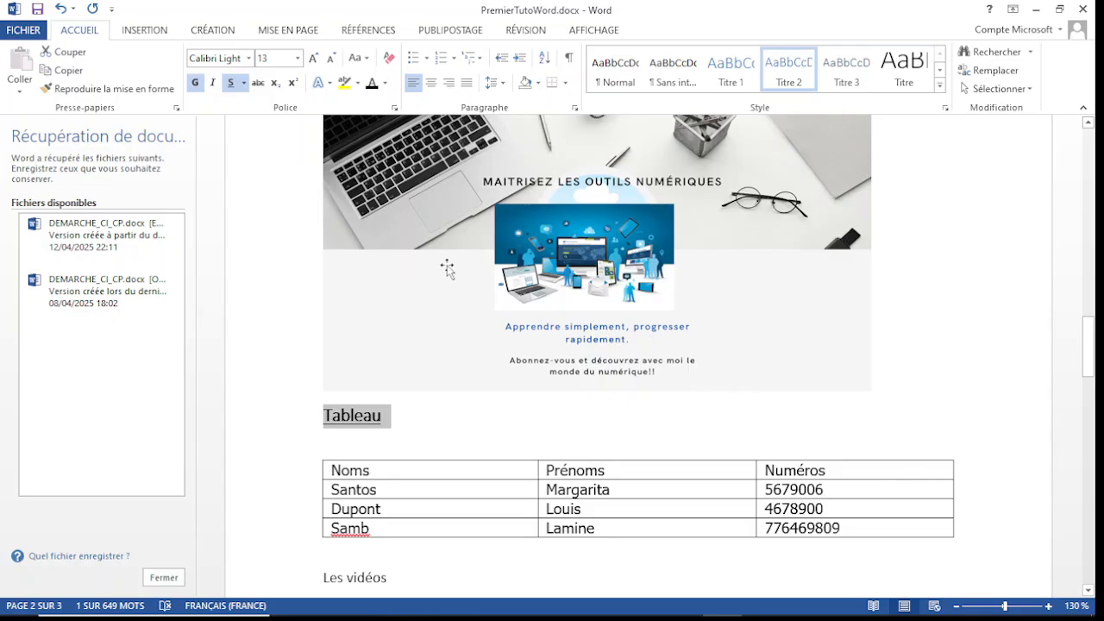
{"action": "left_click", "coordinate": [441, 58]}
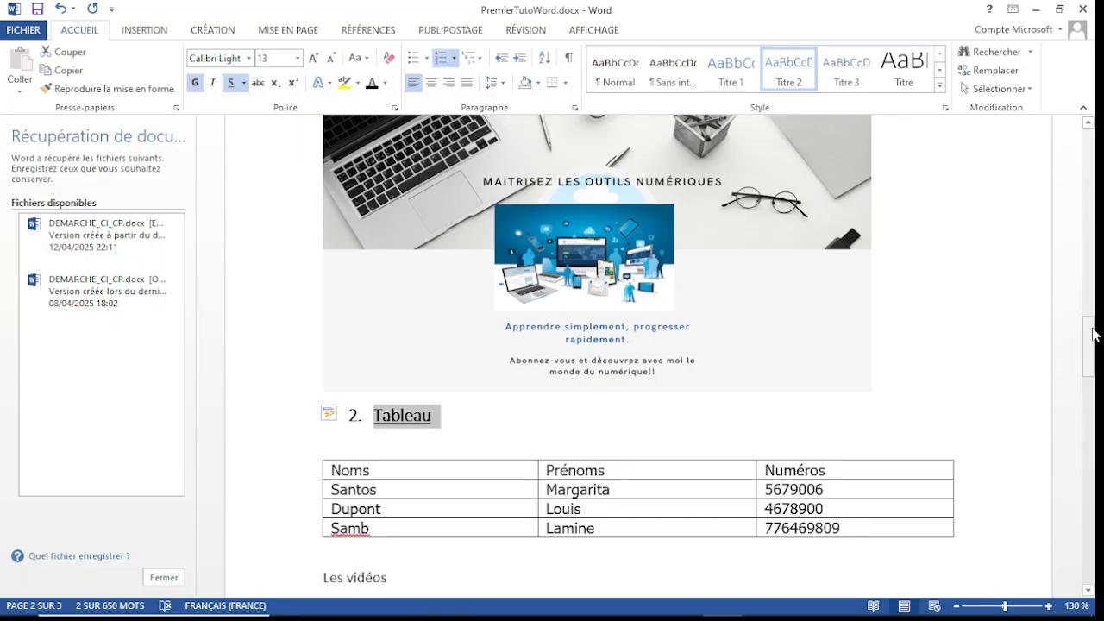
Step: Apply the Titre 1 style to the "Les vidéos" line below the table
{"action": "left_click_drag", "start_coordinate": [1093, 334], "coordinate": [1095, 385]}
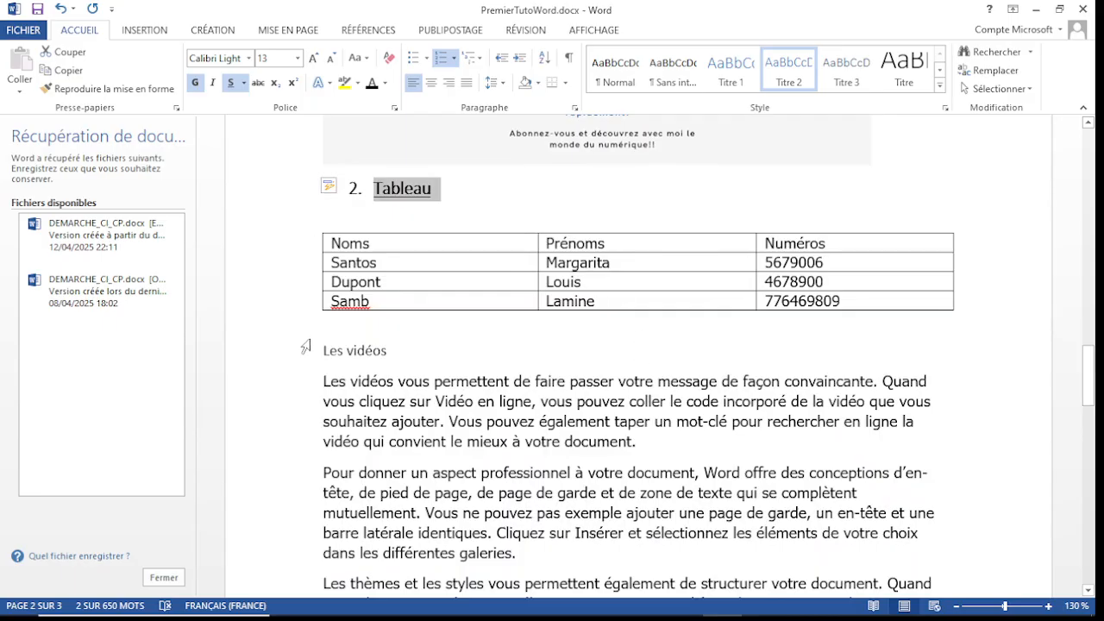
{"action": "left_click_drag", "start_coordinate": [1092, 376], "coordinate": [1096, 406]}
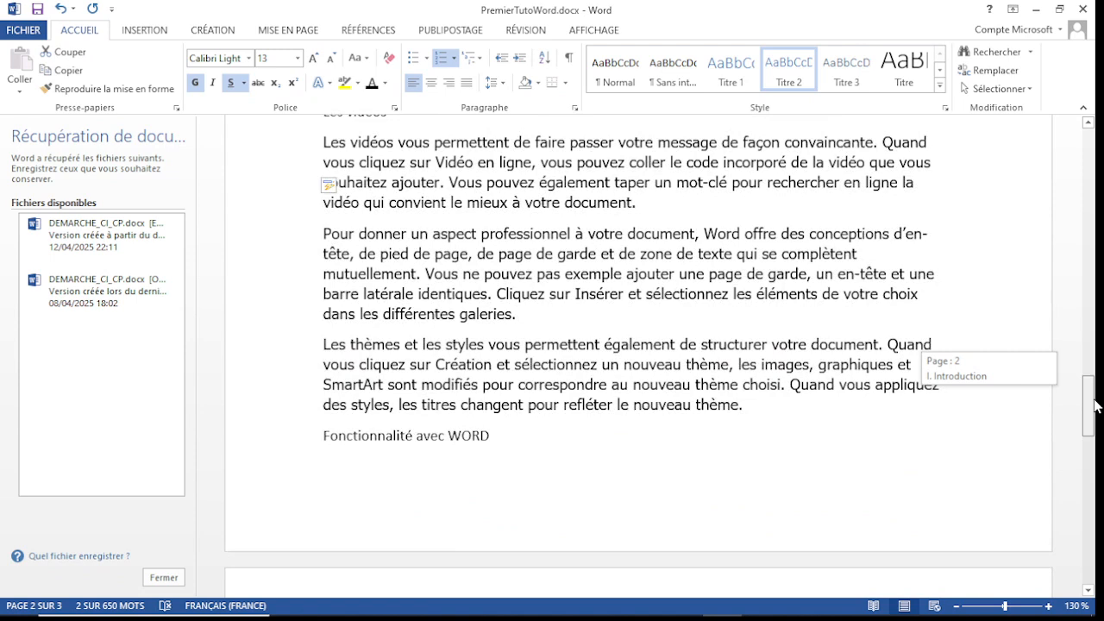
{"action": "left_click_drag", "start_coordinate": [1096, 407], "coordinate": [1092, 367]}
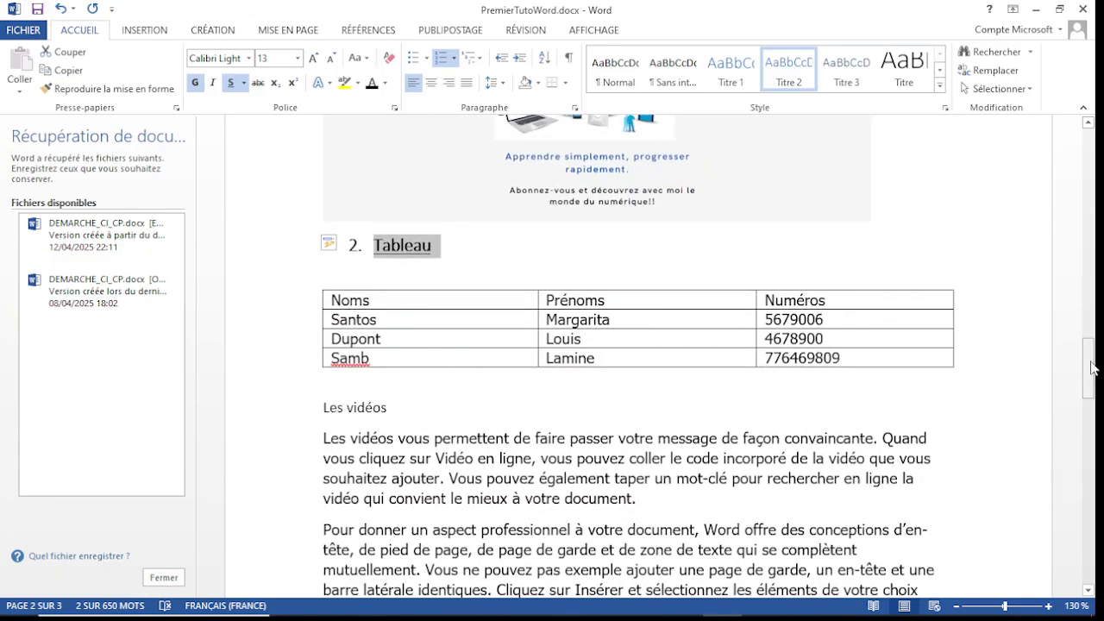
{"action": "left_click_drag", "start_coordinate": [1091, 367], "coordinate": [1092, 376]}
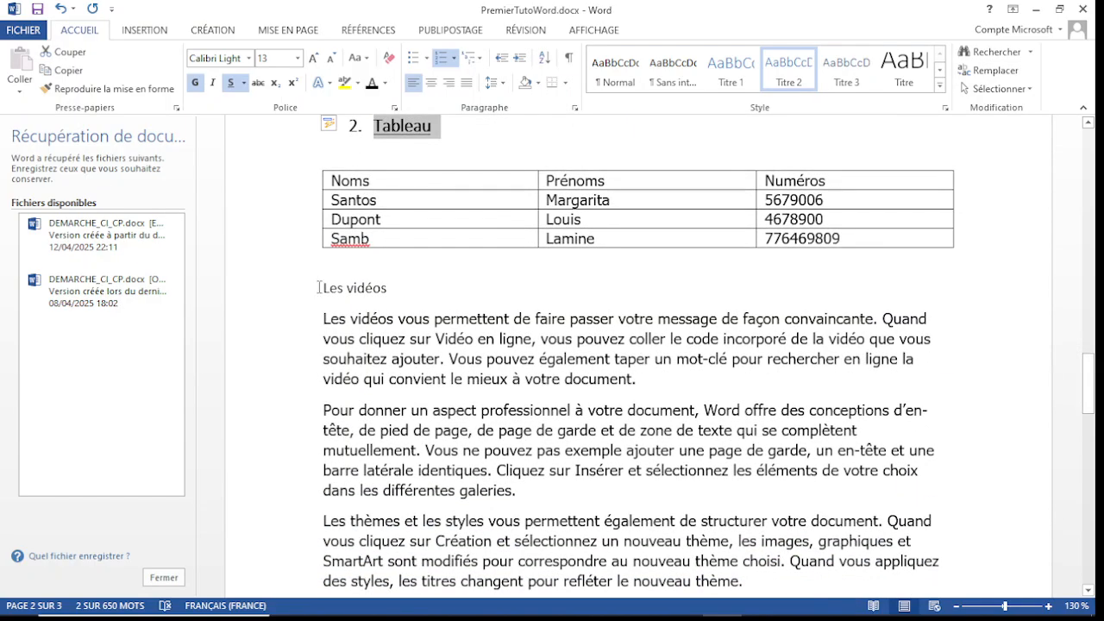
{"action": "left_click_drag", "start_coordinate": [319, 287], "coordinate": [387, 288]}
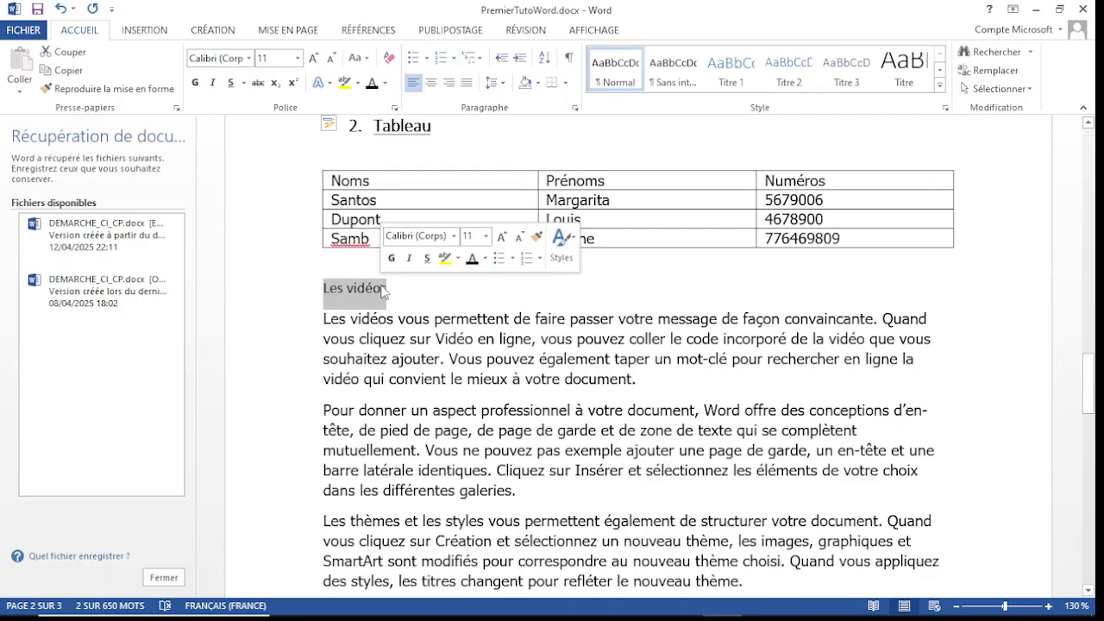
{"action": "left_click", "coordinate": [730, 69]}
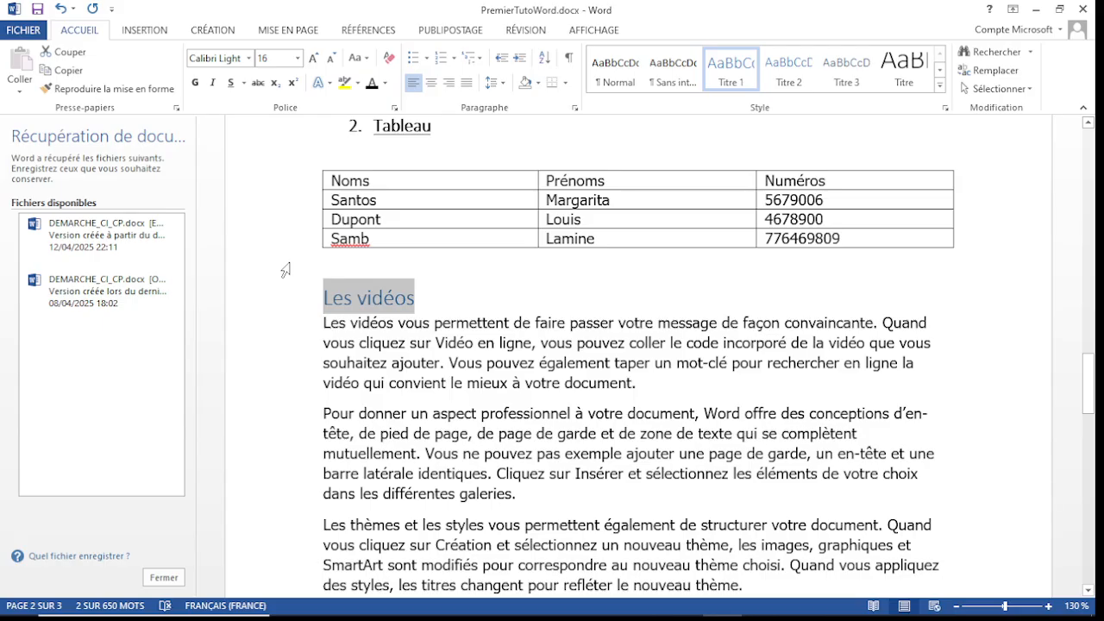
Step: Number the "Les vidéos" heading with Roman numerals, continuing the numbering of the earlier headings as III
{"action": "mouse_move", "coordinate": [1092, 368]}
{"action": "left_mouse_down"}
{"action": "mouse_move", "coordinate": [1097, 319]}
{"action": "mouse_move", "coordinate": [1096, 392]}
{"action": "mouse_move", "coordinate": [1096, 370]}
{"action": "mouse_move", "coordinate": [1097, 383]}
{"action": "left_mouse_up"}
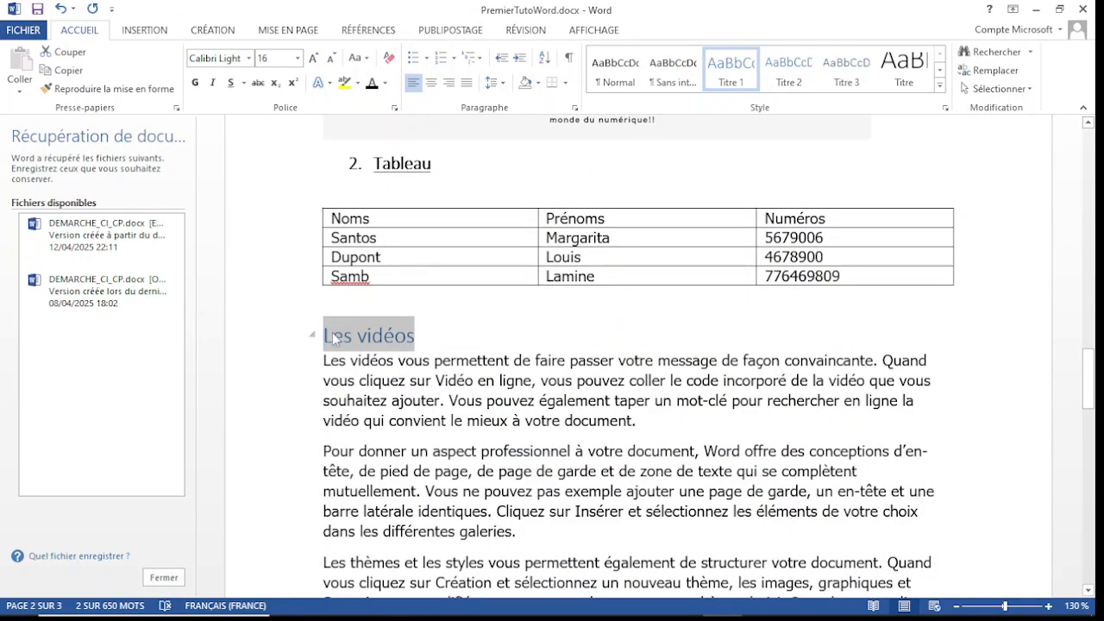
{"action": "left_click", "coordinate": [455, 59]}
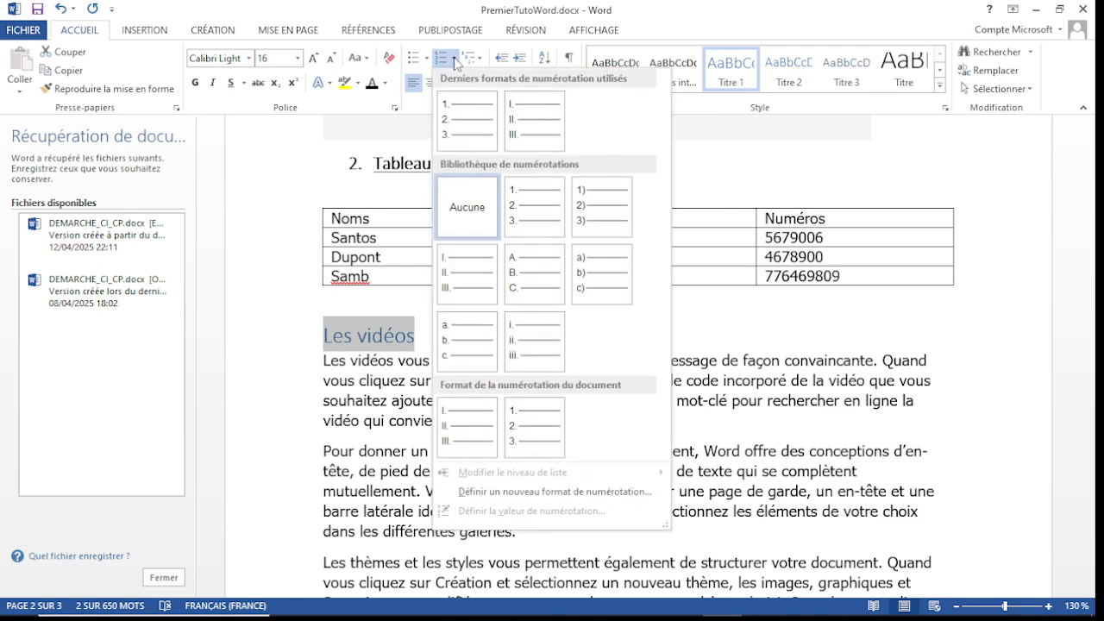
{"action": "left_click", "coordinate": [533, 129]}
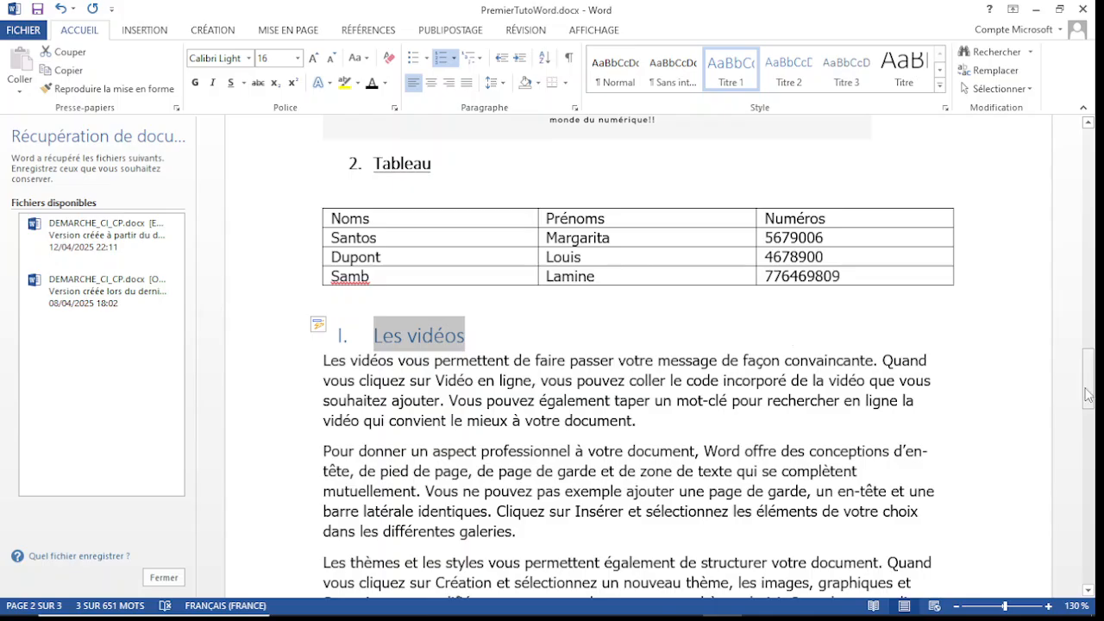
{"action": "mouse_move", "coordinate": [1090, 388]}
{"action": "left_mouse_down"}
{"action": "mouse_move", "coordinate": [1090, 250]}
{"action": "mouse_move", "coordinate": [1094, 381]}
{"action": "left_mouse_up"}
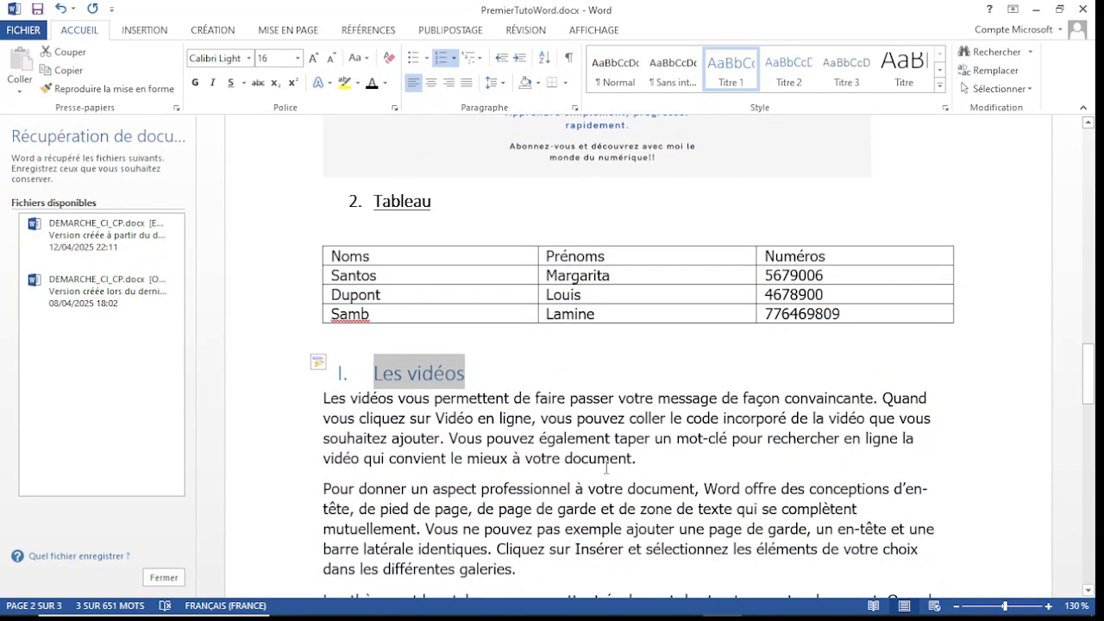
{"action": "left_click", "coordinate": [331, 365]}
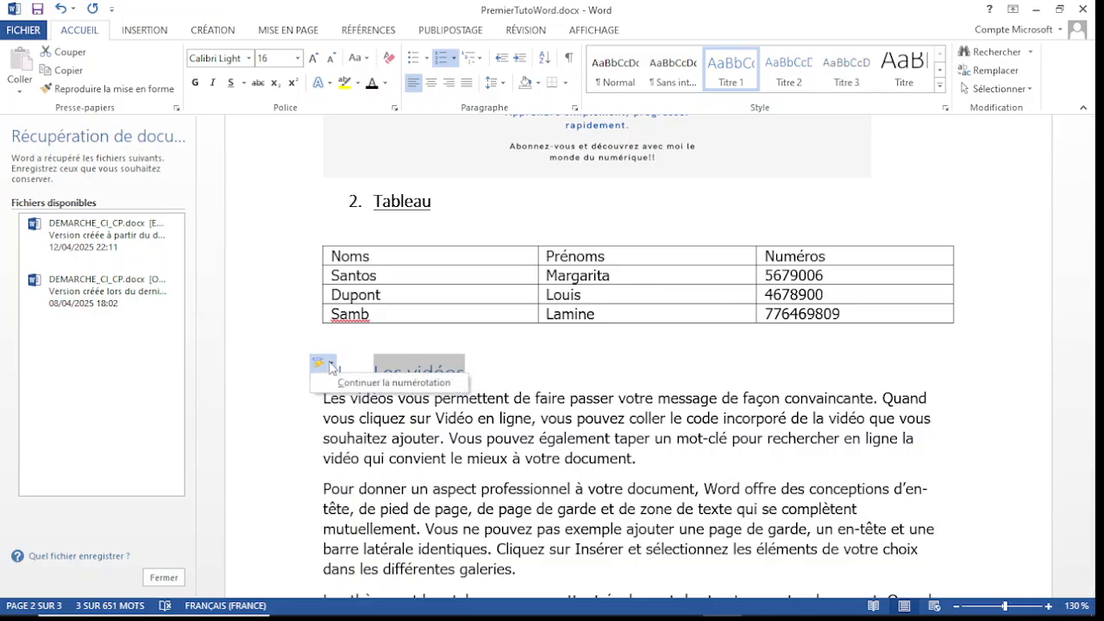
{"action": "left_click", "coordinate": [383, 384]}
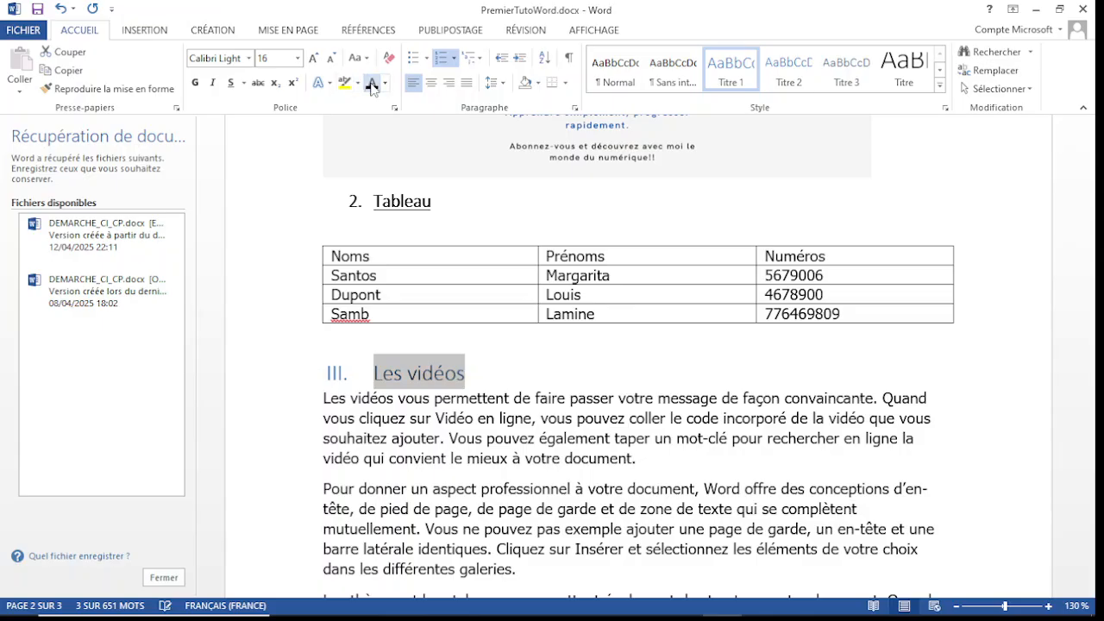
Step: Make the "Les vidéos" heading text black, underlined and bold
{"action": "left_click", "coordinate": [233, 84]}
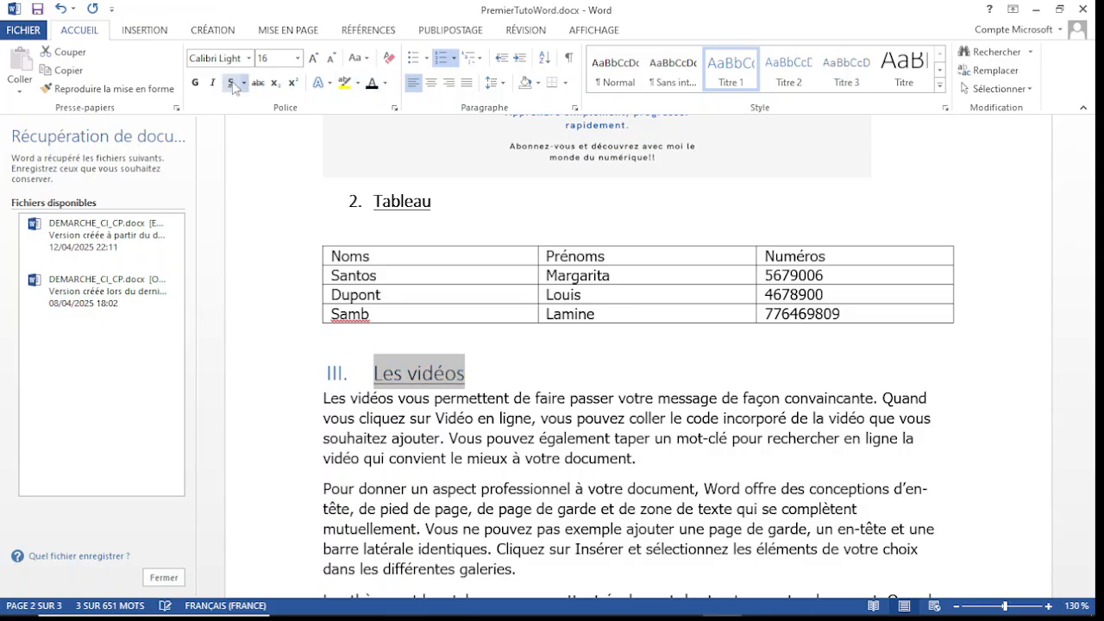
{"action": "left_click", "coordinate": [198, 84]}
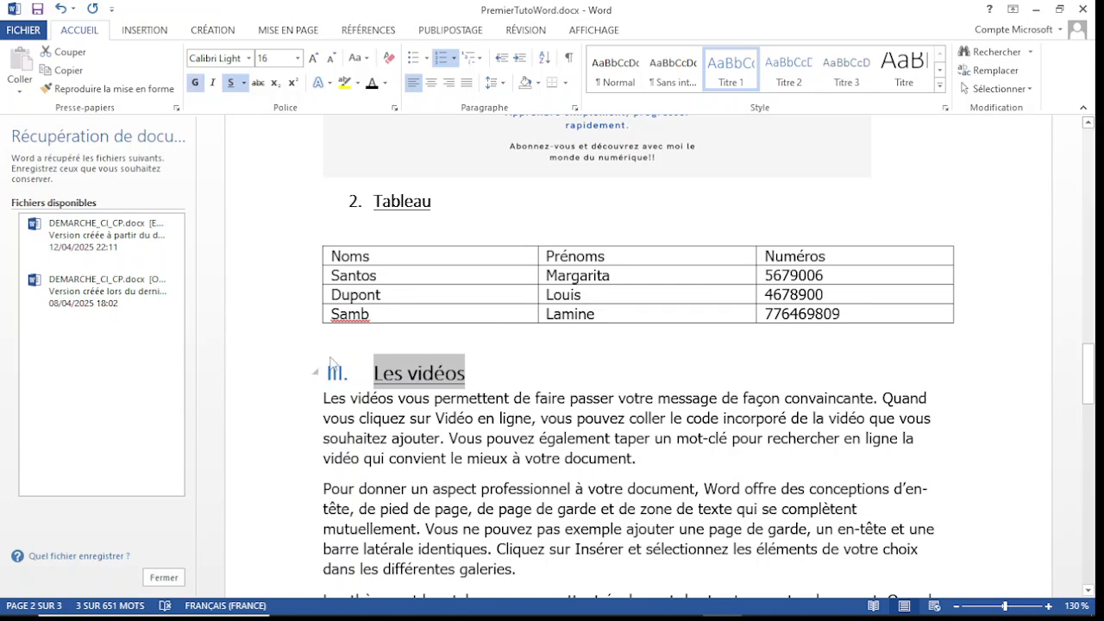
Step: Delete the word "Les" from the start of the "Les vidéos" heading
{"action": "left_click", "coordinate": [369, 378]}
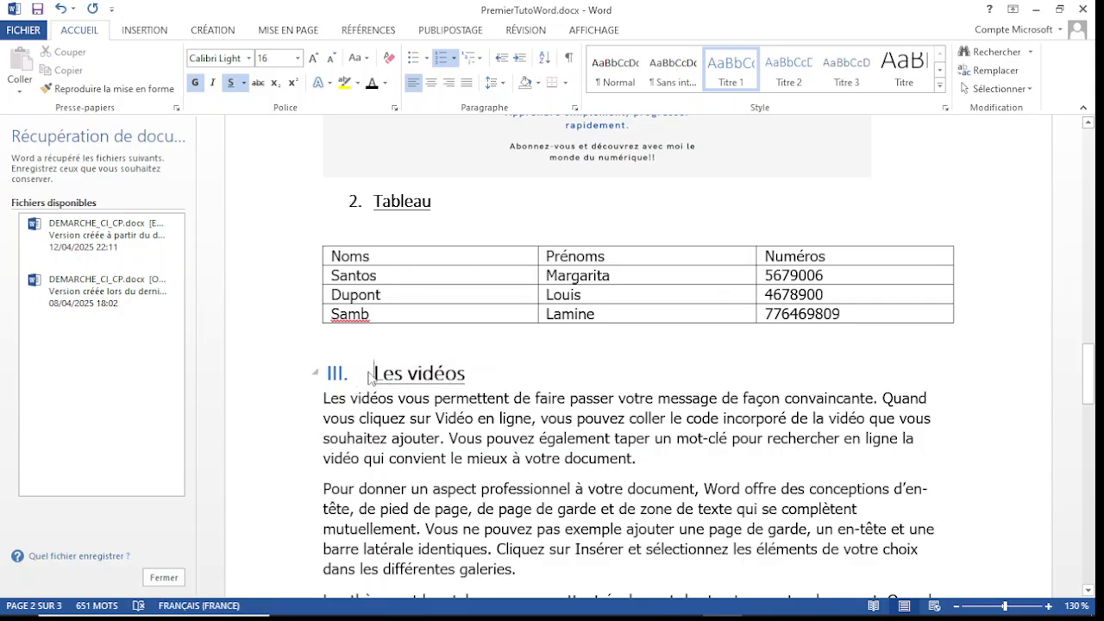
{"action": "key", "text": "Delete"}
{"action": "key", "text": "Delete"}
{"action": "key", "text": "Delete"}
{"action": "key", "text": "Delete"}
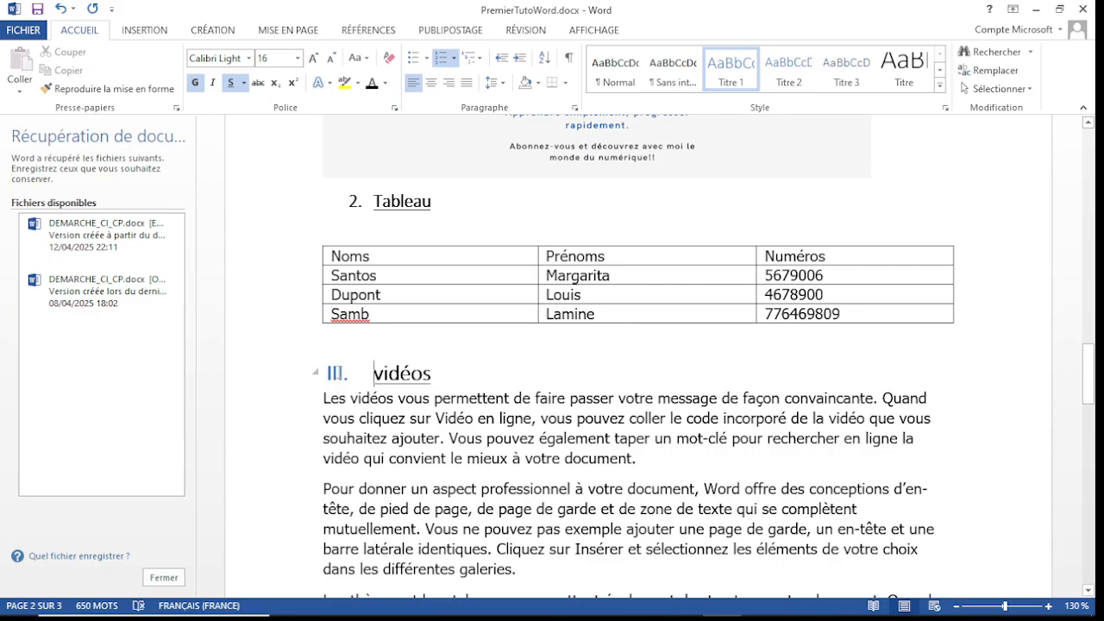
Step: Colour the Roman numeral III of the "vidéos" heading black, in bold
{"action": "left_click", "coordinate": [338, 373]}
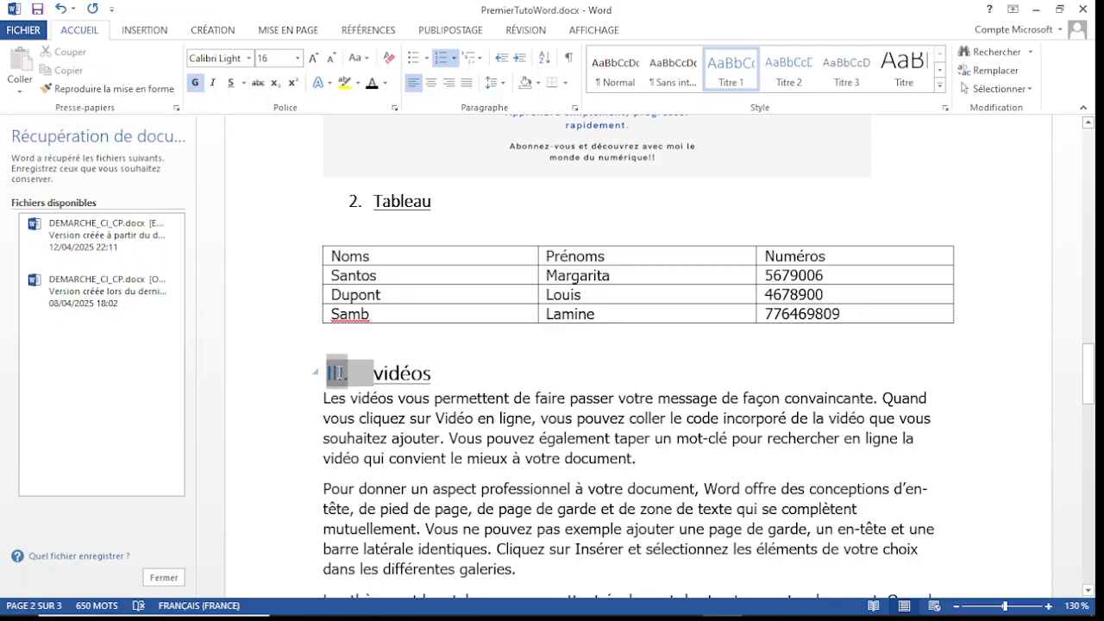
{"action": "left_click", "coordinate": [195, 83]}
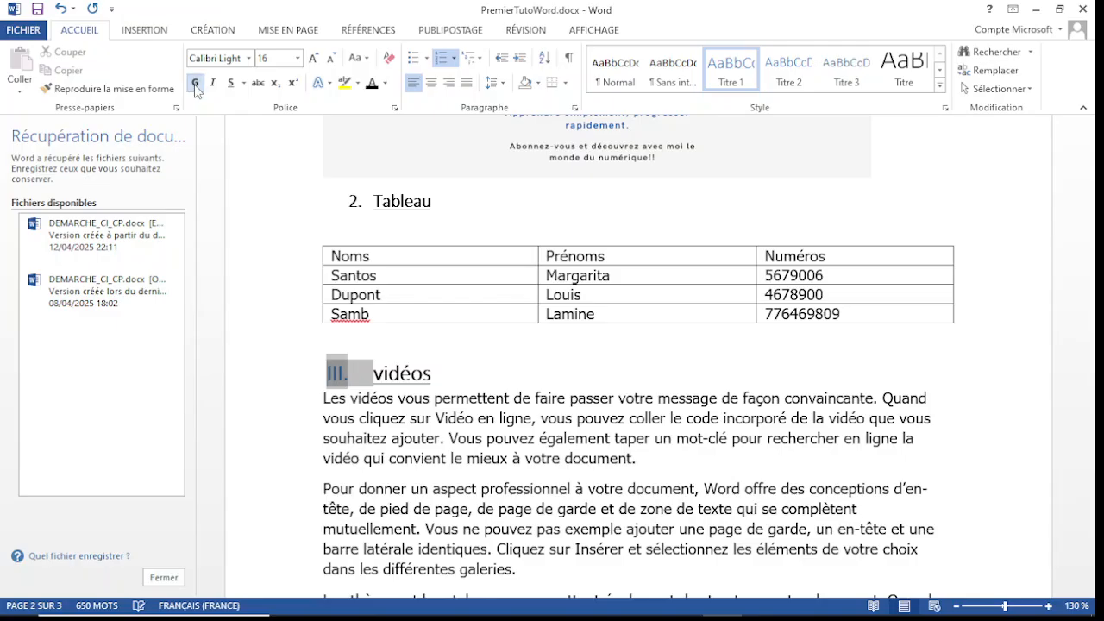
{"action": "left_click", "coordinate": [372, 89]}
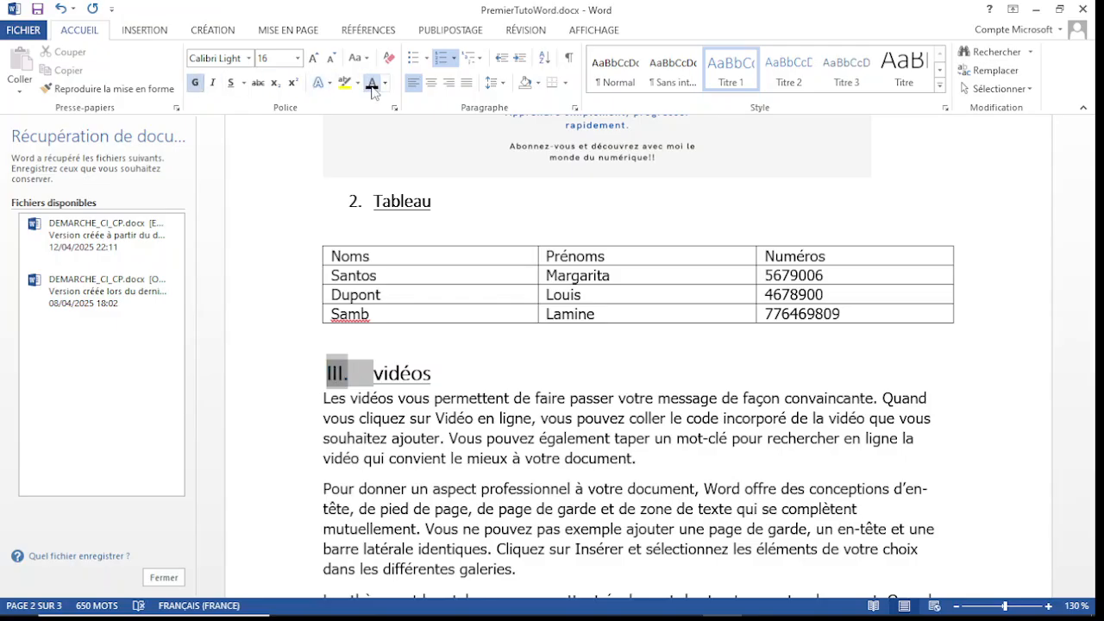
Step: Reinsert the word "Les" before "vidéos" in the section III heading
{"action": "left_click", "coordinate": [370, 373]}
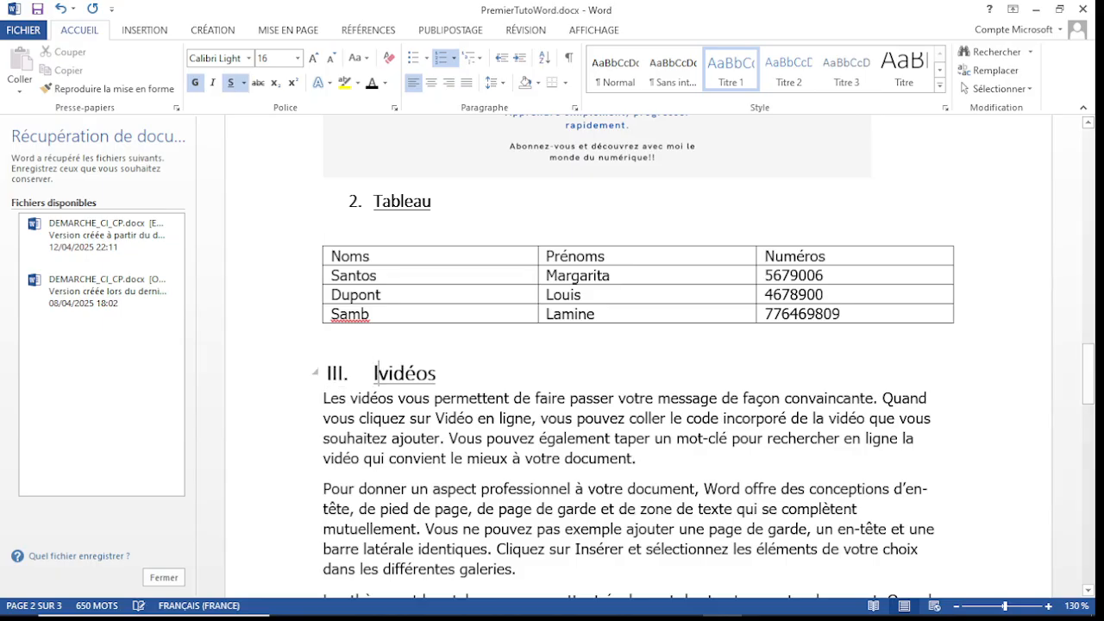
{"action": "type", "text": "es"}
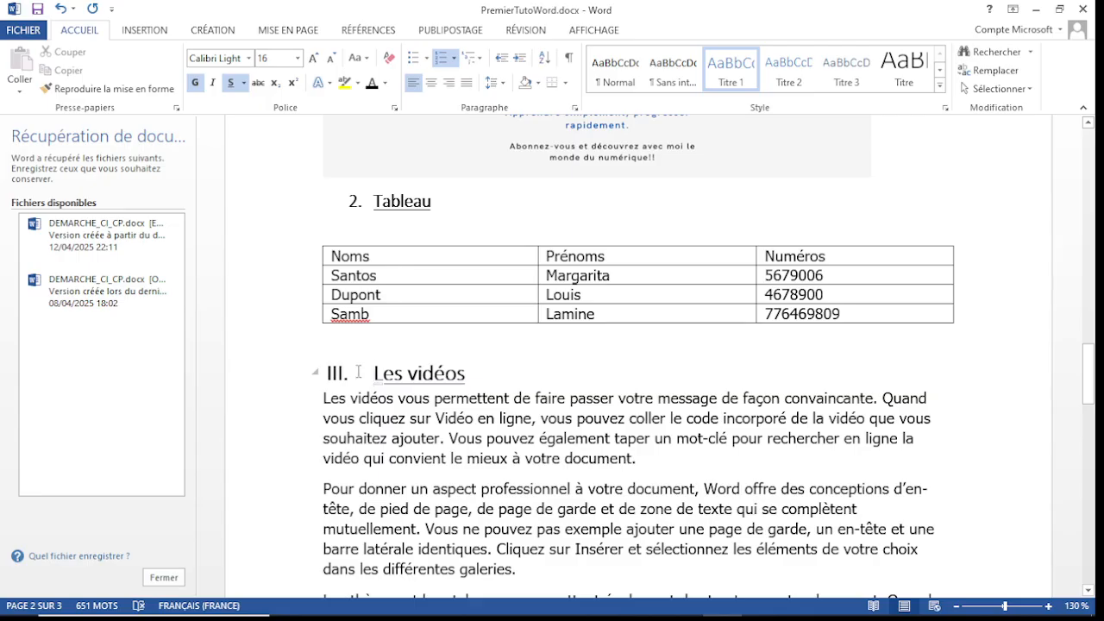
{"action": "double_click", "coordinate": [357, 374]}
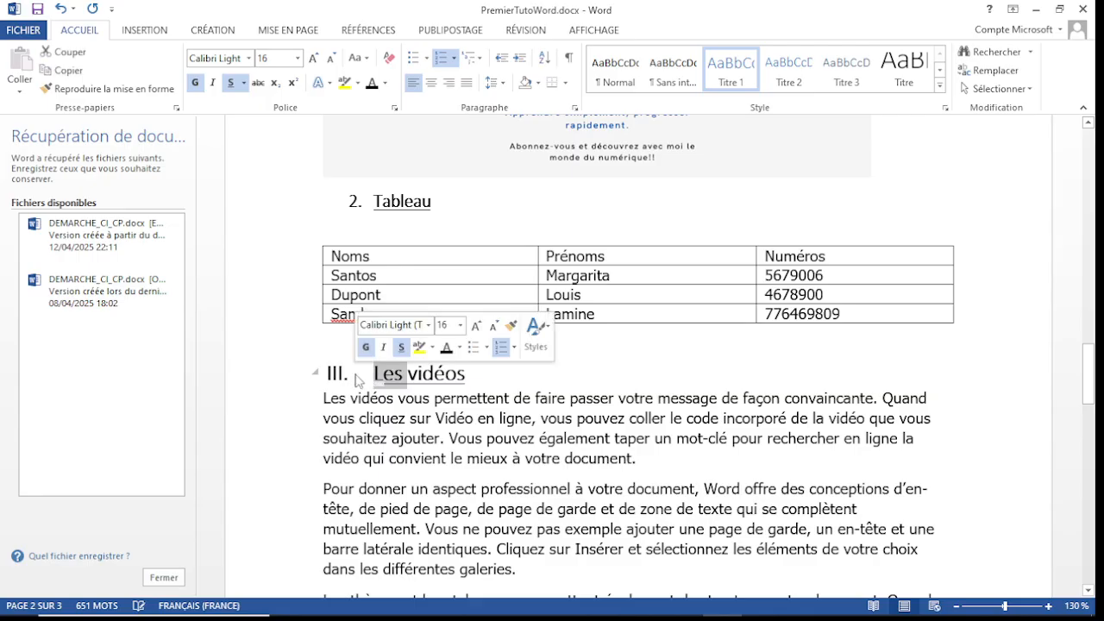
{"action": "left_click", "coordinate": [535, 333]}
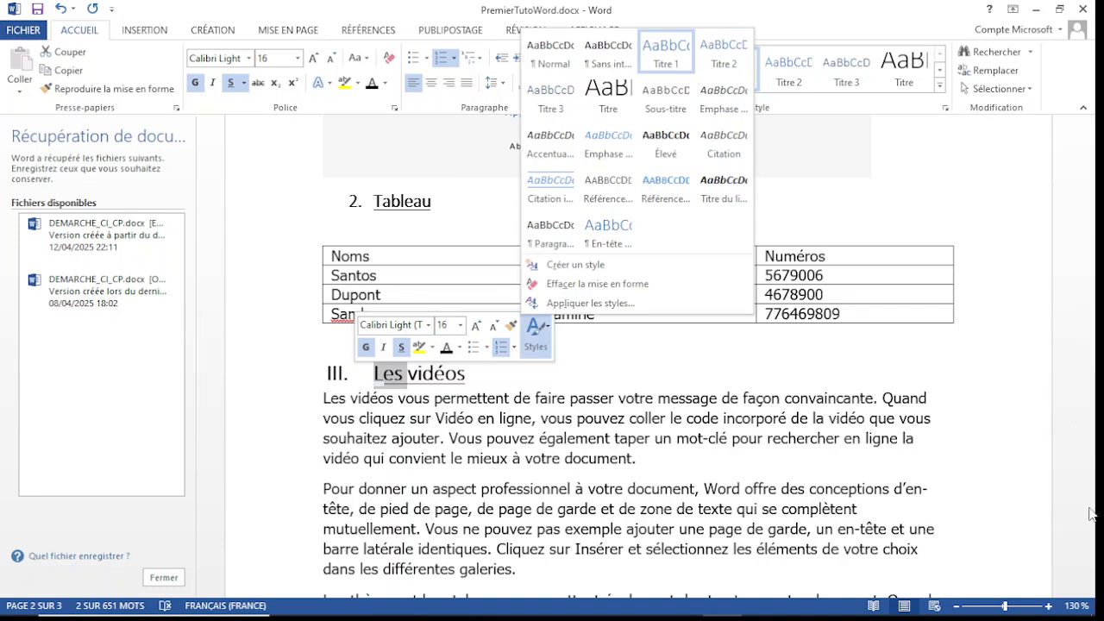
{"action": "key", "text": "Escape"}
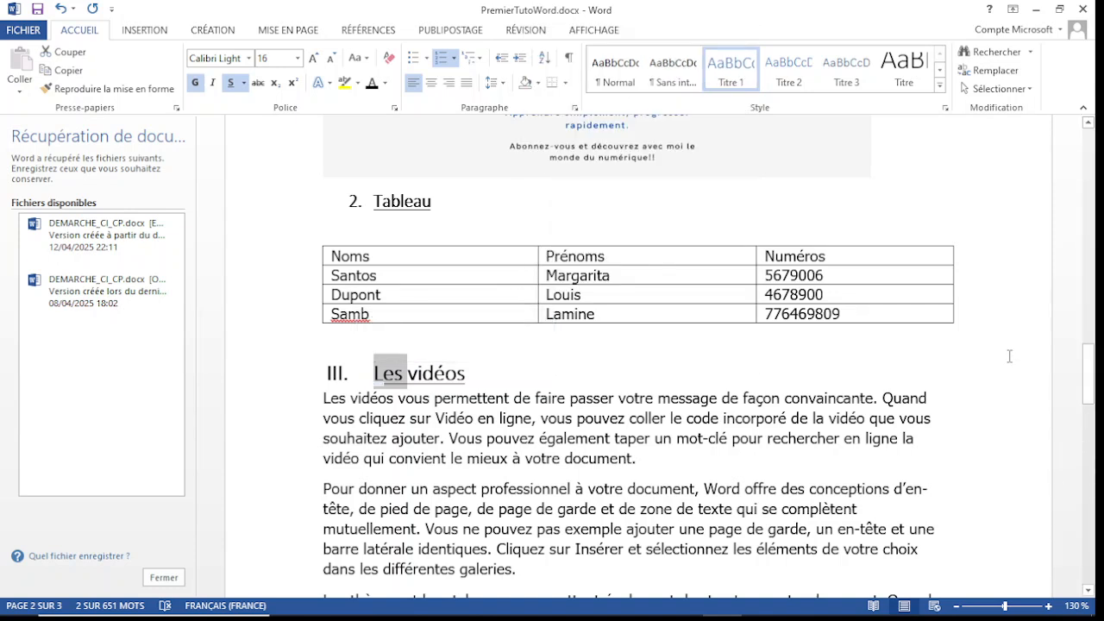
Step: Apply the Titre 1 style to the "Fonctionnalité avec WORD" line following the "Les vidéos" section
{"action": "key", "text": "End"}
{"action": "left_click_drag", "start_coordinate": [1094, 379], "coordinate": [1091, 414]}
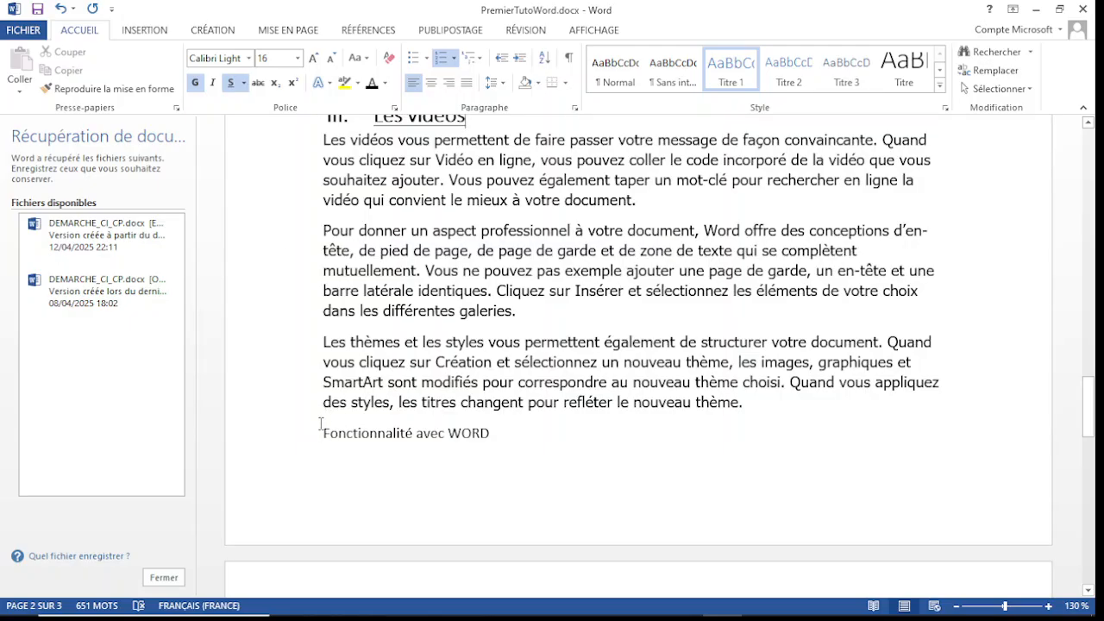
{"action": "left_click_drag", "start_coordinate": [322, 434], "coordinate": [479, 442]}
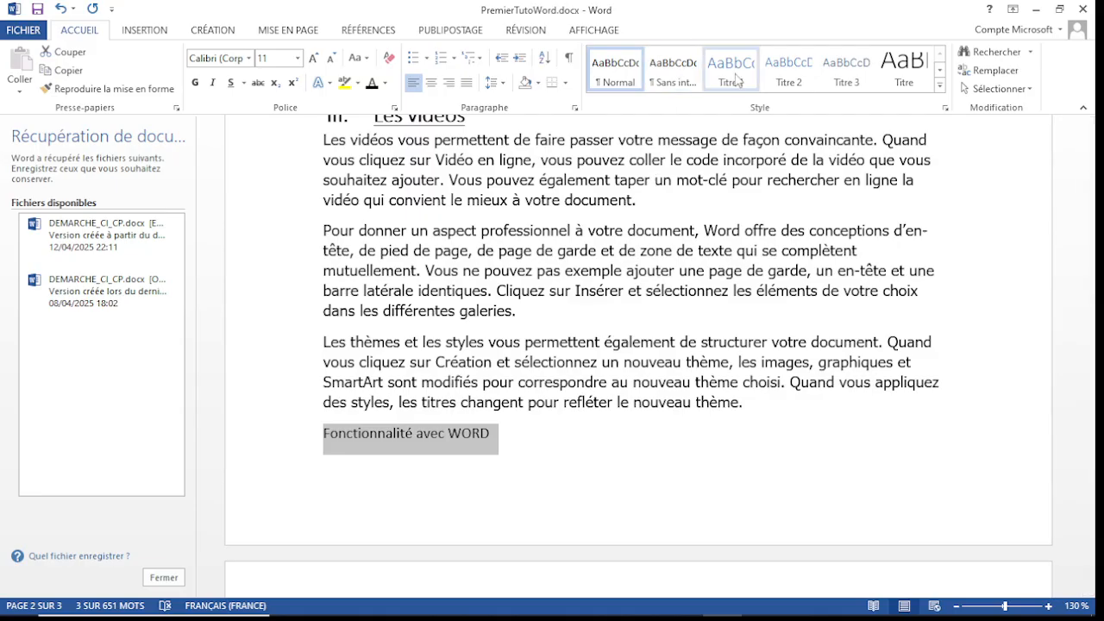
{"action": "left_click", "coordinate": [735, 76]}
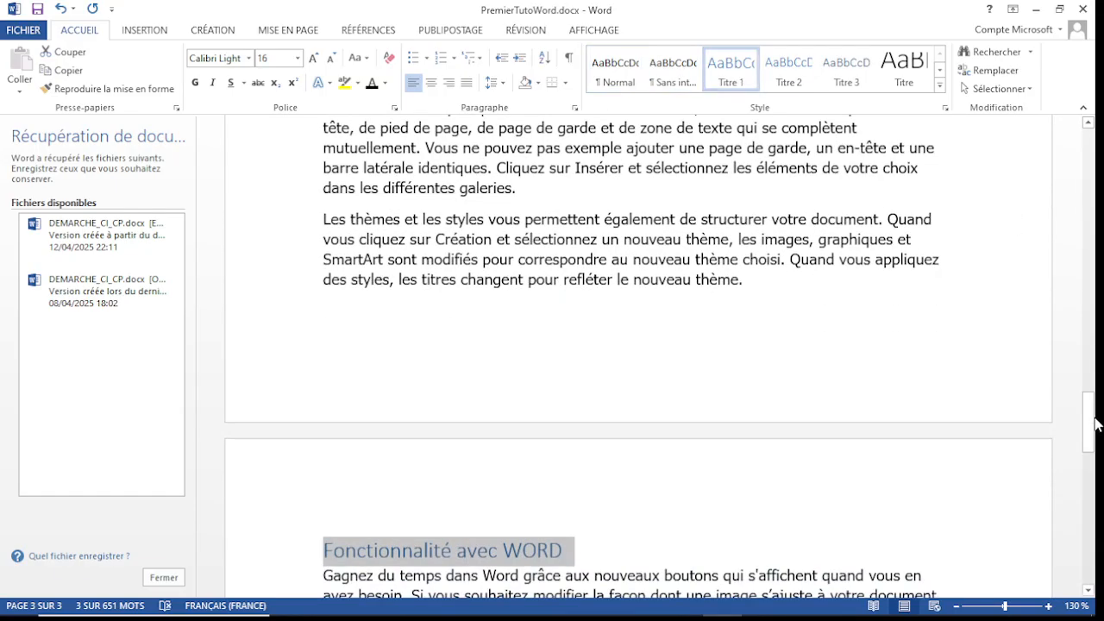
{"action": "mouse_move", "coordinate": [1093, 419]}
{"action": "left_mouse_down"}
{"action": "mouse_move", "coordinate": [1092, 448]}
{"action": "mouse_move", "coordinate": [1092, 413]}
{"action": "mouse_move", "coordinate": [1095, 434]}
{"action": "left_mouse_up"}
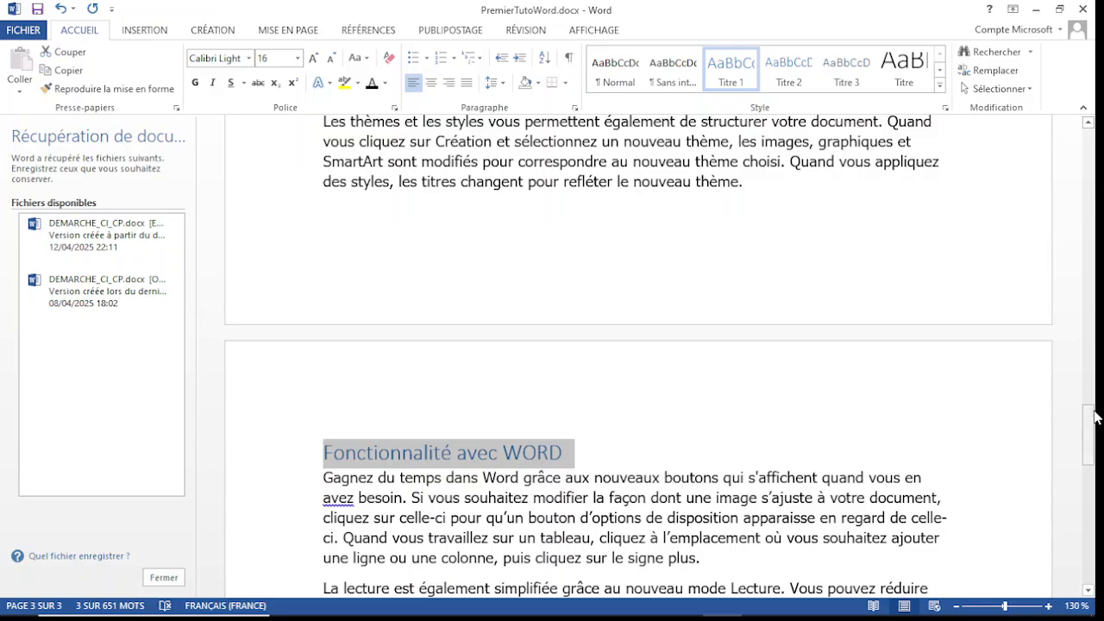
{"action": "left_click_drag", "start_coordinate": [1093, 416], "coordinate": [1094, 436]}
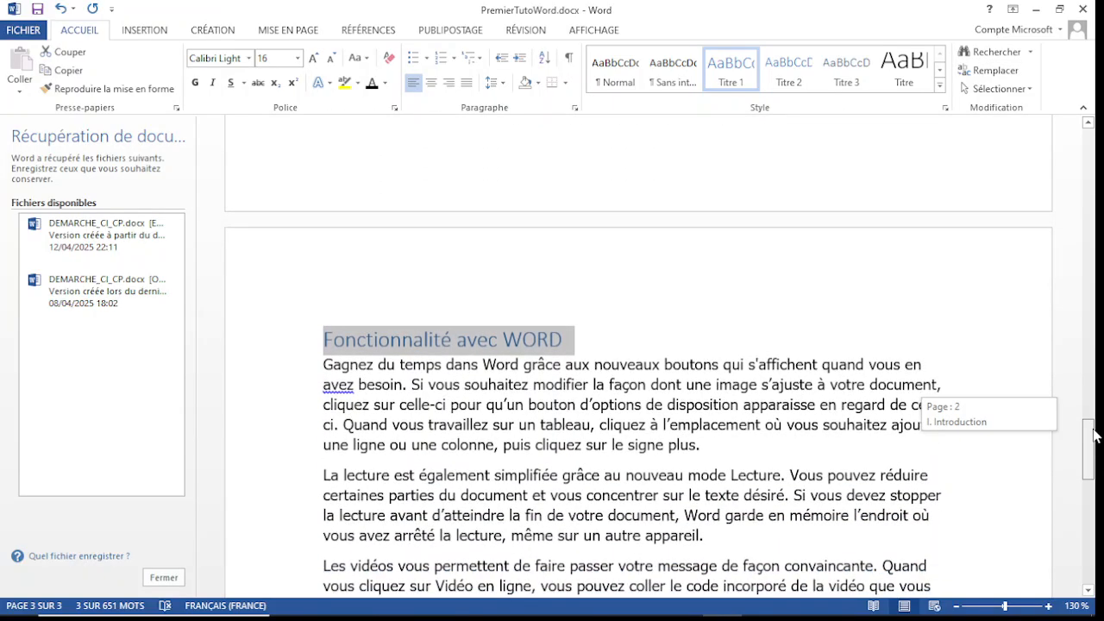
Step: Number the "Fonctionnalité avec WORD" heading with the I., II., III. format and make its text underlined and bold
{"action": "left_click", "coordinate": [325, 339]}
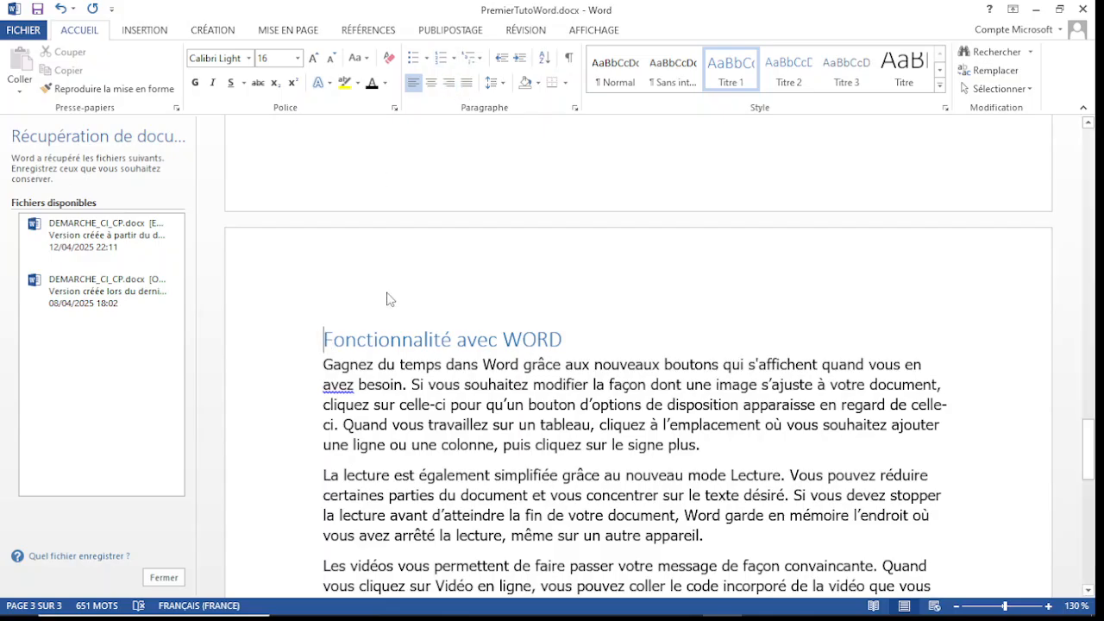
{"action": "left_click_drag", "start_coordinate": [323, 340], "coordinate": [573, 340]}
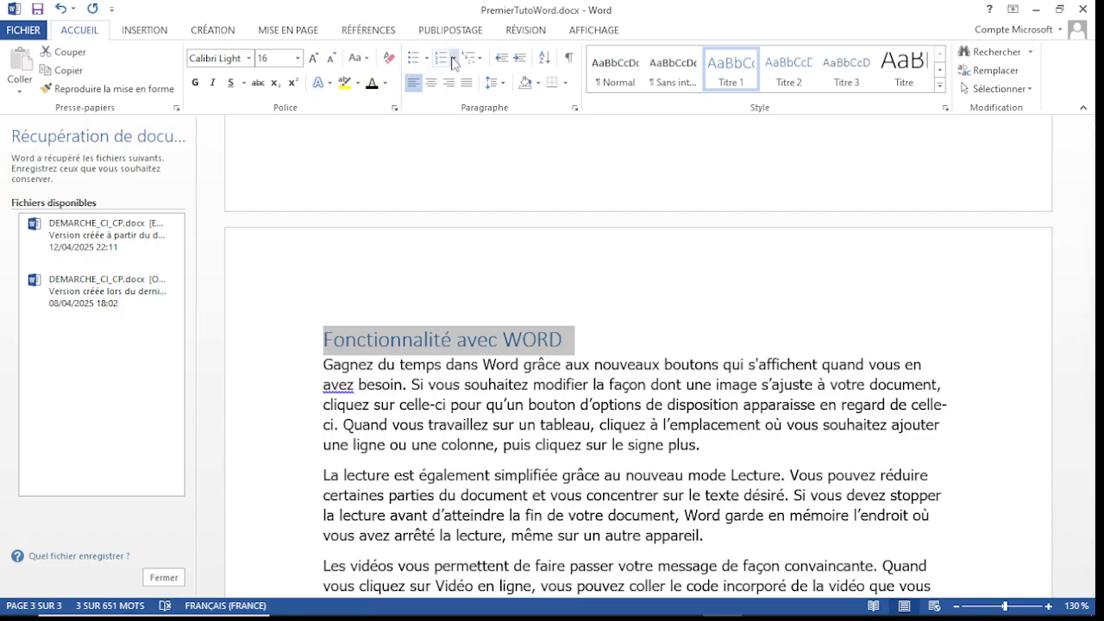
{"action": "left_click", "coordinate": [455, 62]}
{"action": "left_click", "coordinate": [459, 127]}
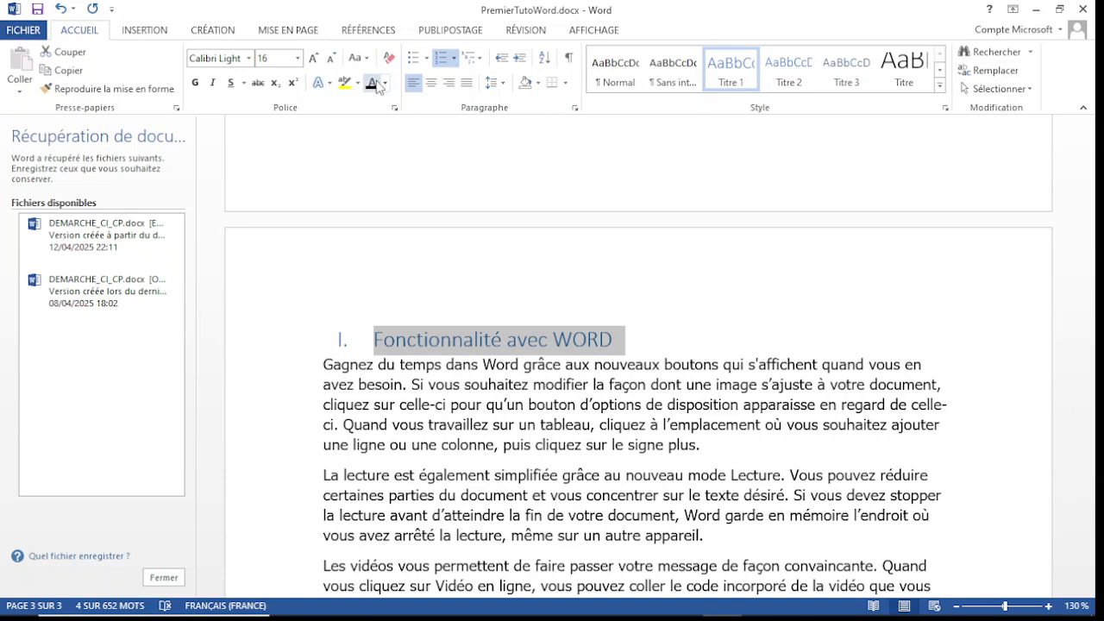
{"action": "left_click", "coordinate": [230, 82]}
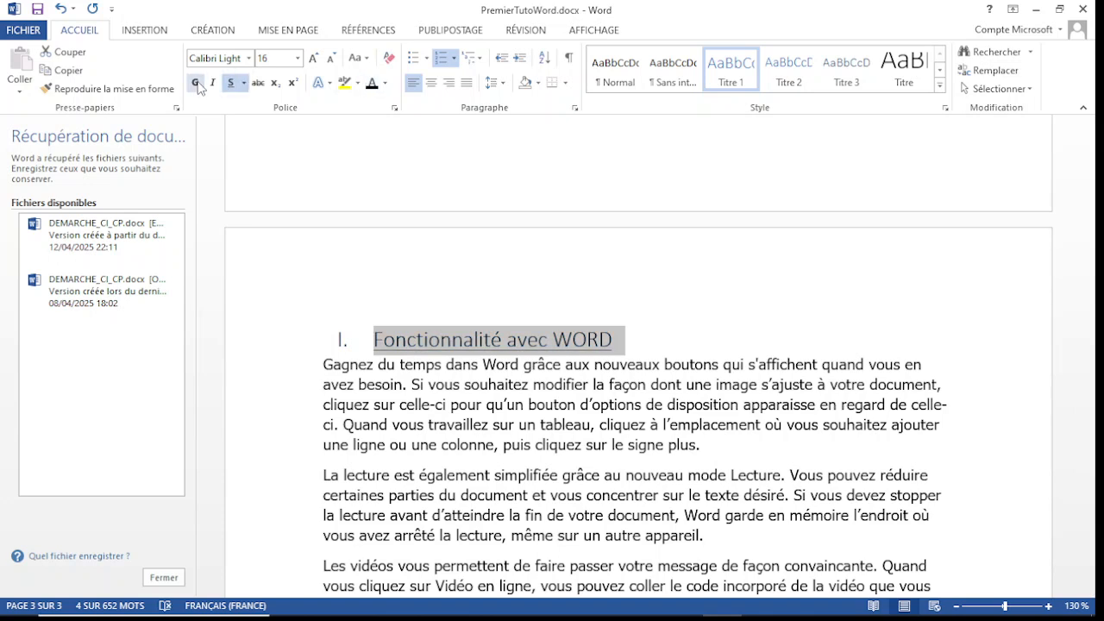
{"action": "left_click", "coordinate": [197, 84]}
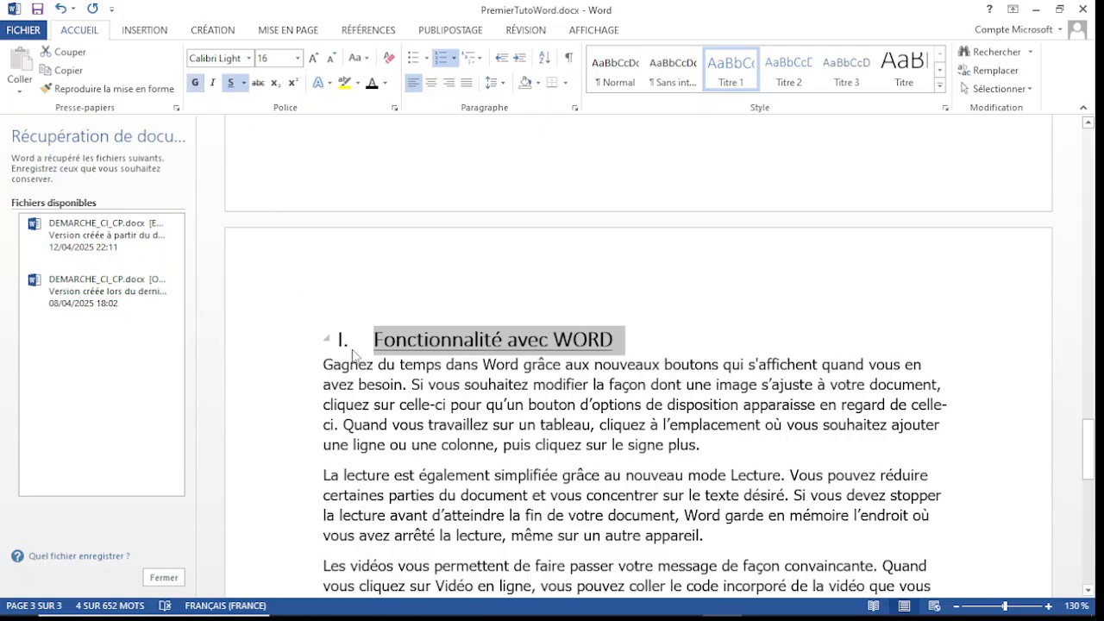
{"action": "left_click", "coordinate": [327, 340]}
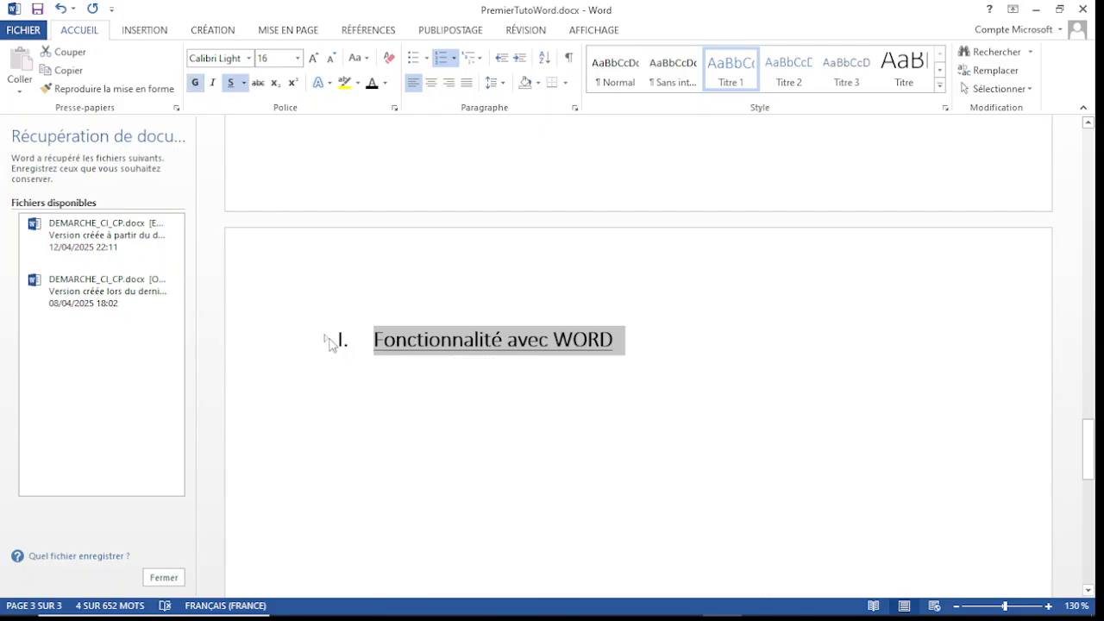
{"action": "left_click", "coordinate": [329, 339]}
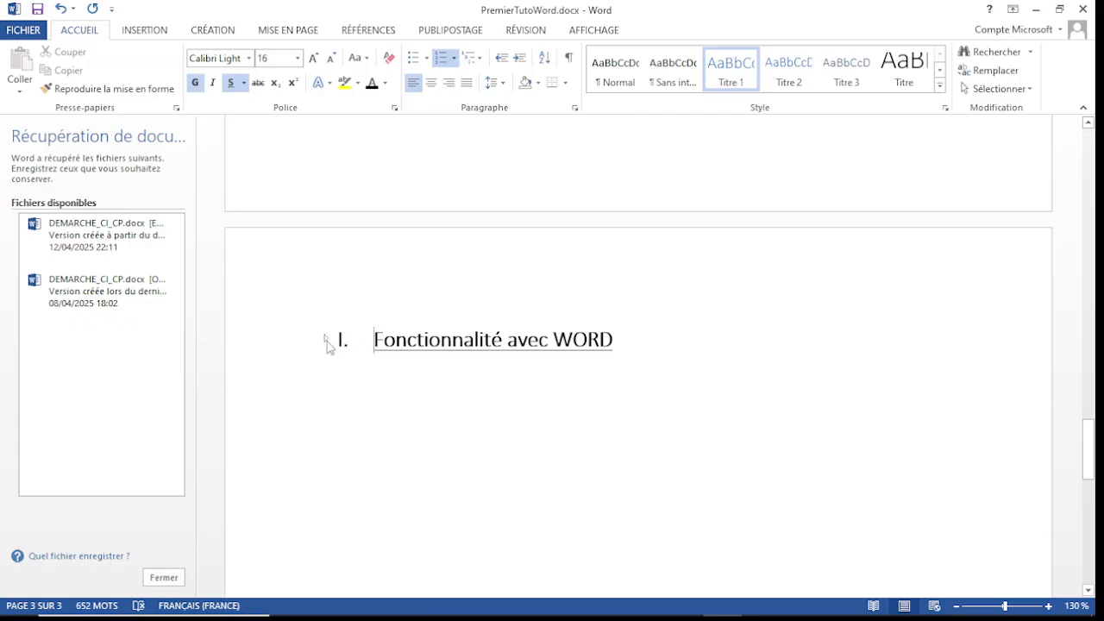
{"action": "left_click", "coordinate": [327, 340]}
{"action": "left_click", "coordinate": [682, 384]}
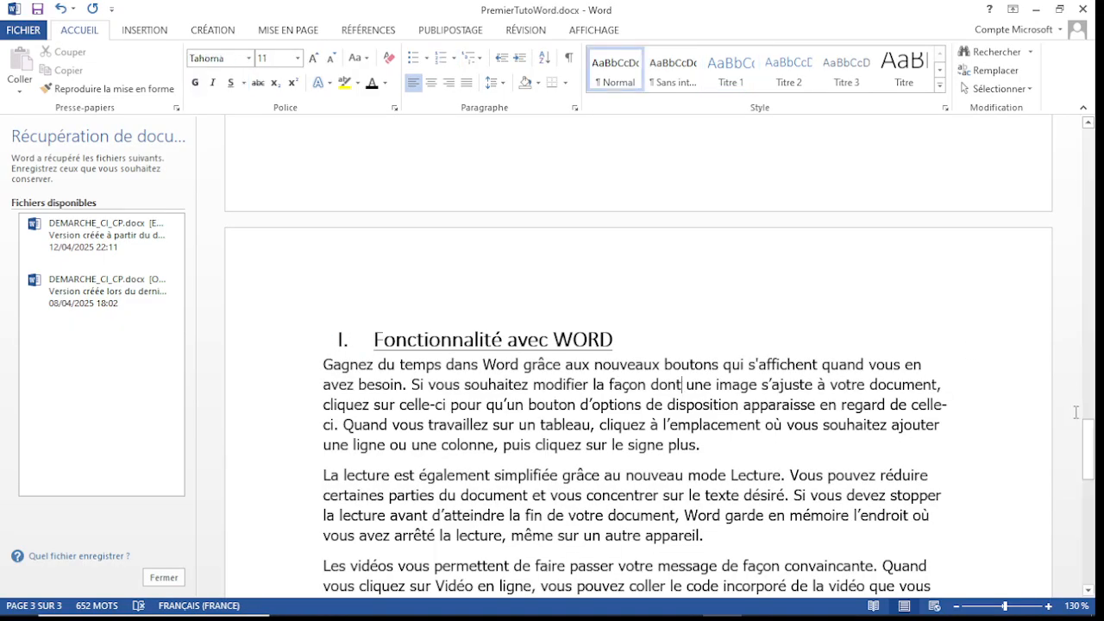
Step: Remove the Roman numeral from the "Fonctionnalité avec WORD" heading and reapply the right-aligned I., II., III. numbering format
{"action": "scroll", "coordinate": [1089, 440], "scroll_direction": "down", "scroll_amount": 2}
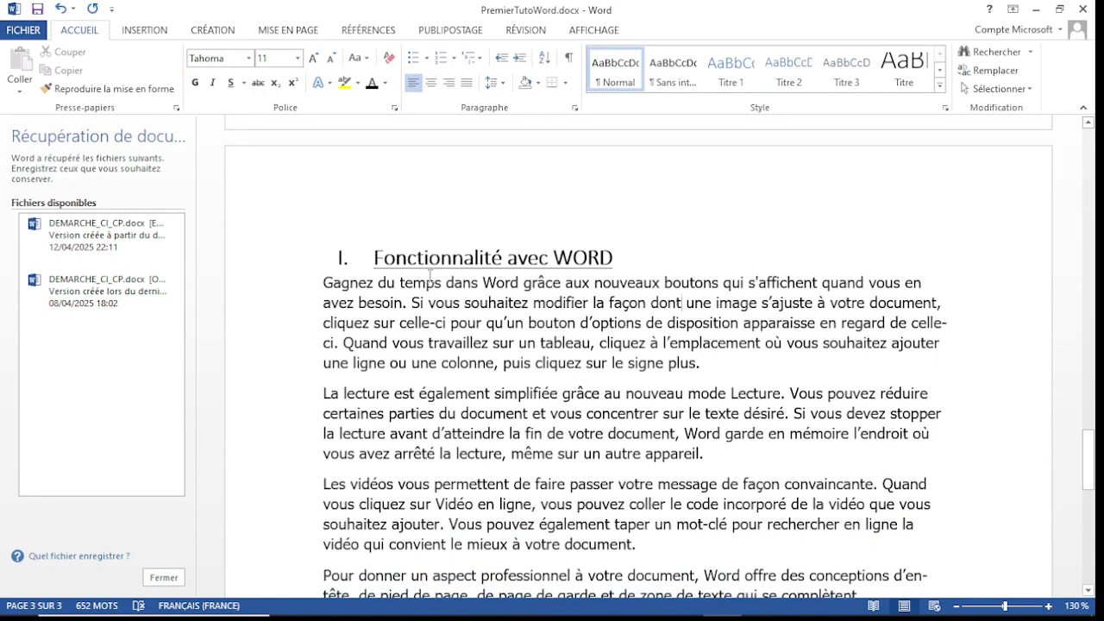
{"action": "left_click", "coordinate": [343, 258]}
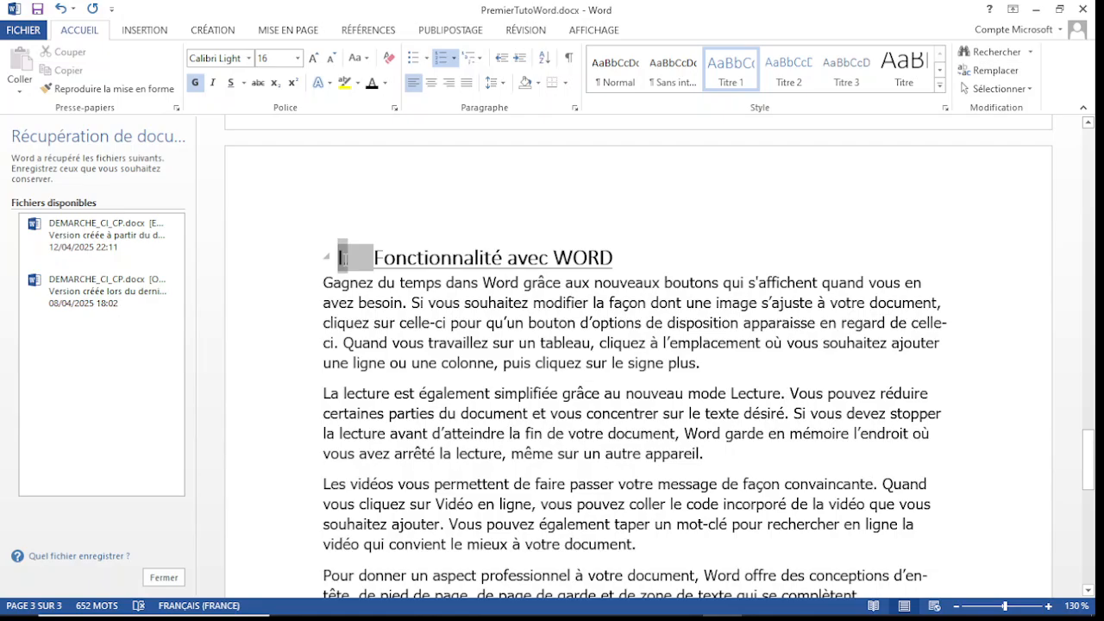
{"action": "right_click", "coordinate": [344, 259]}
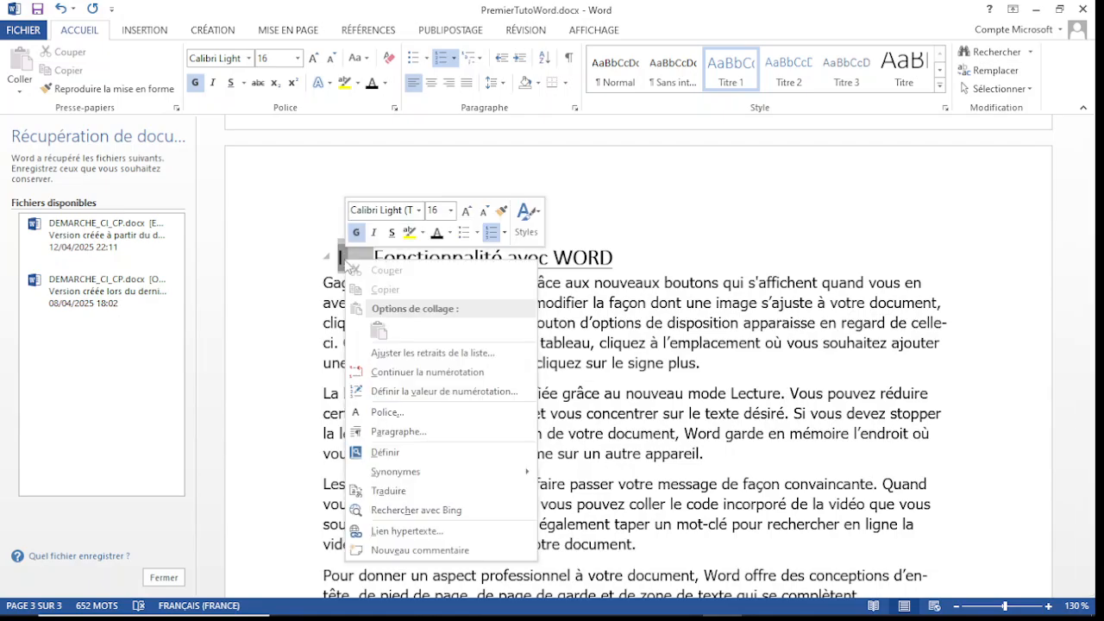
{"action": "left_click", "coordinate": [290, 264]}
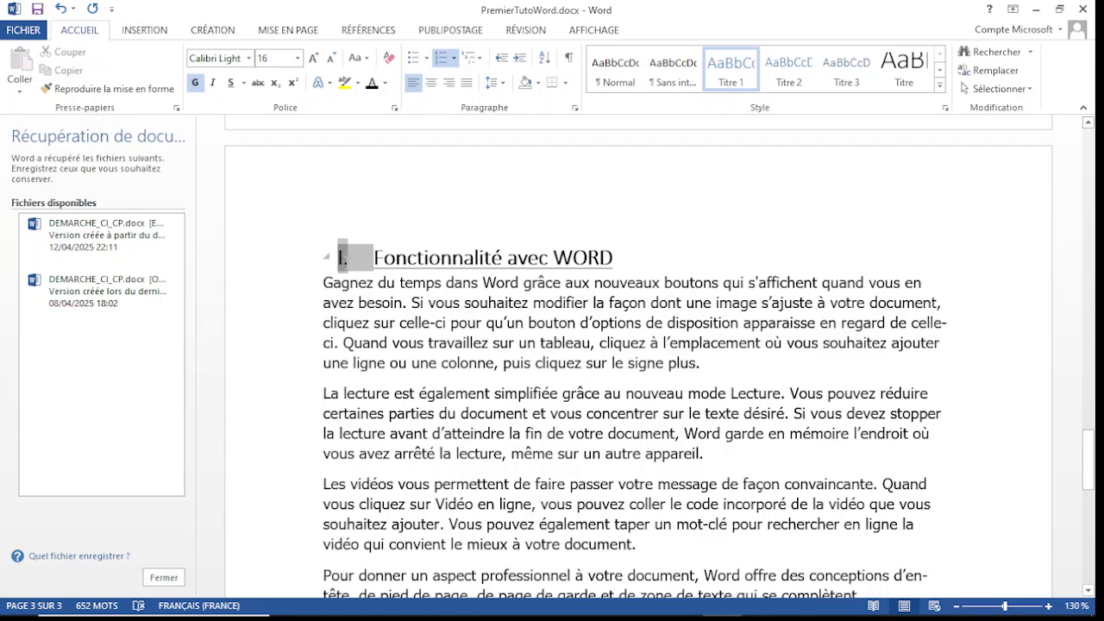
{"action": "left_click", "coordinate": [349, 262]}
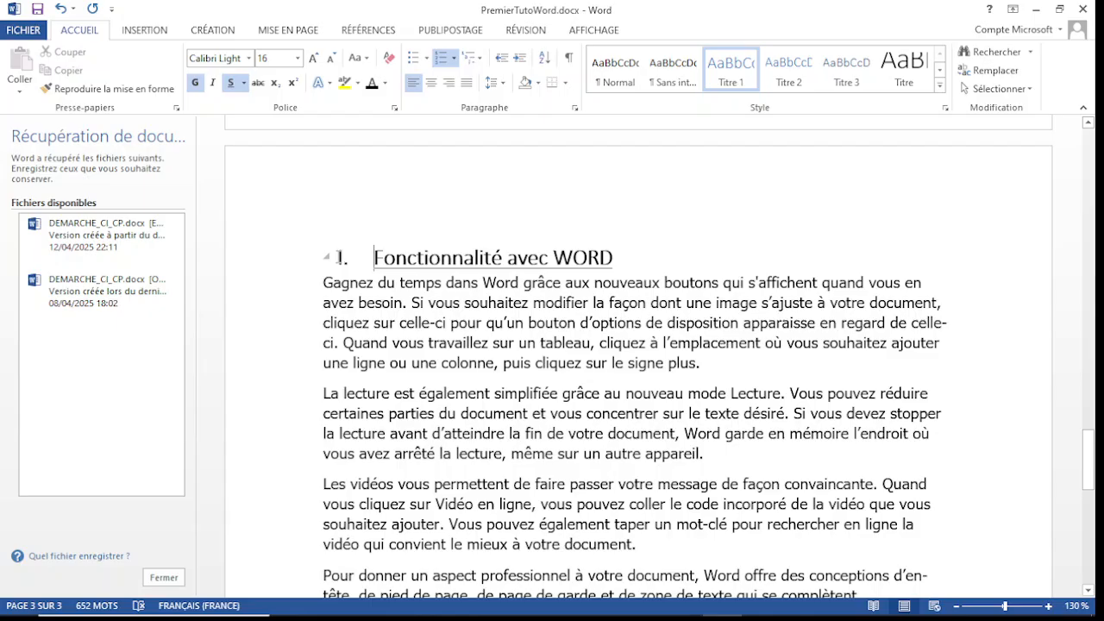
{"action": "key", "text": "BackSpace"}
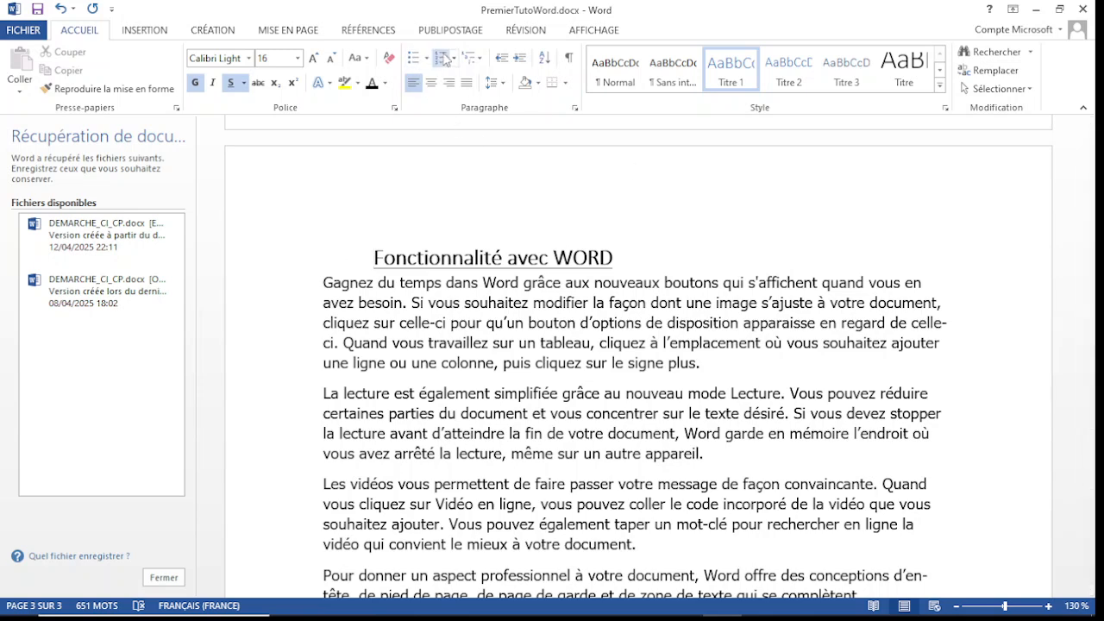
{"action": "left_click", "coordinate": [453, 59]}
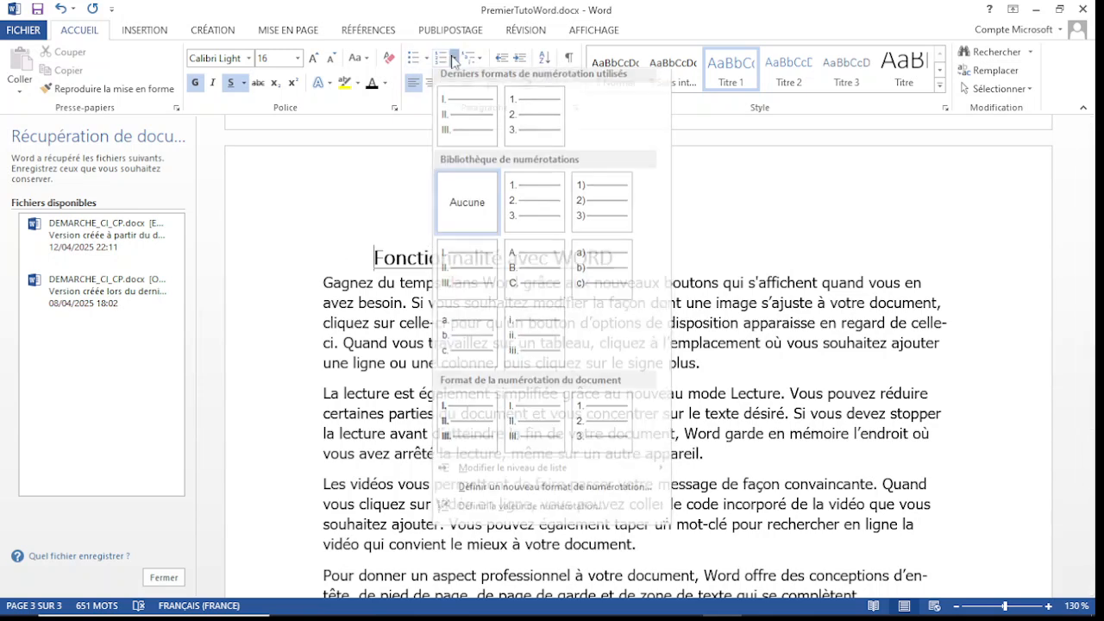
{"action": "left_click", "coordinate": [466, 108]}
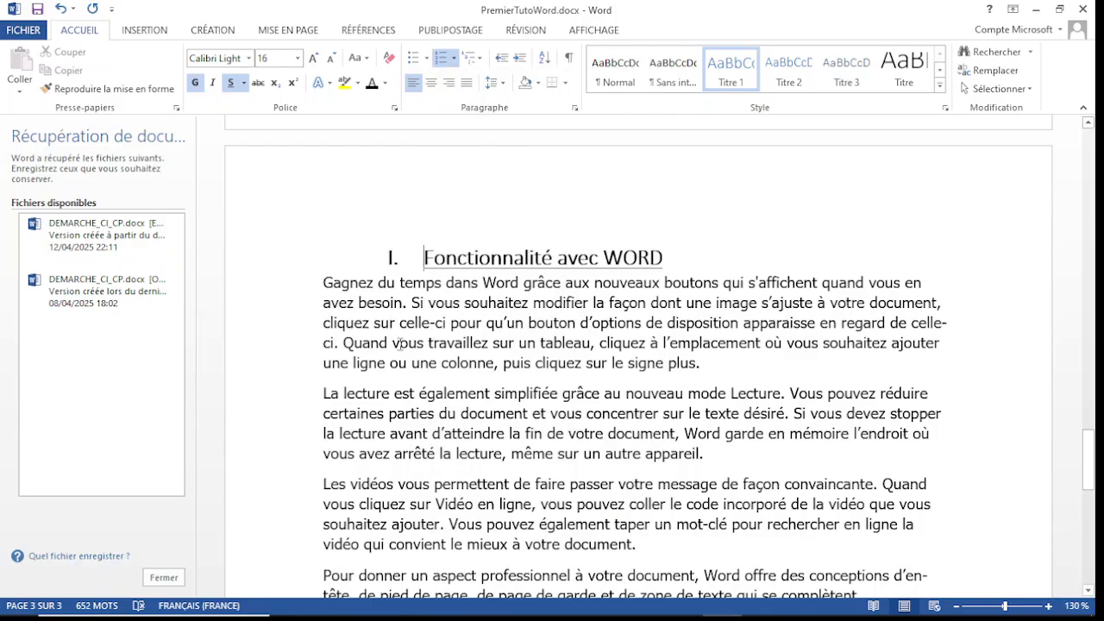
Step: Remove the numbering and indent of the "Fonctionnalité avec WORD" heading and place it on its own line after the preceding paragraph
{"action": "left_click", "coordinate": [392, 258]}
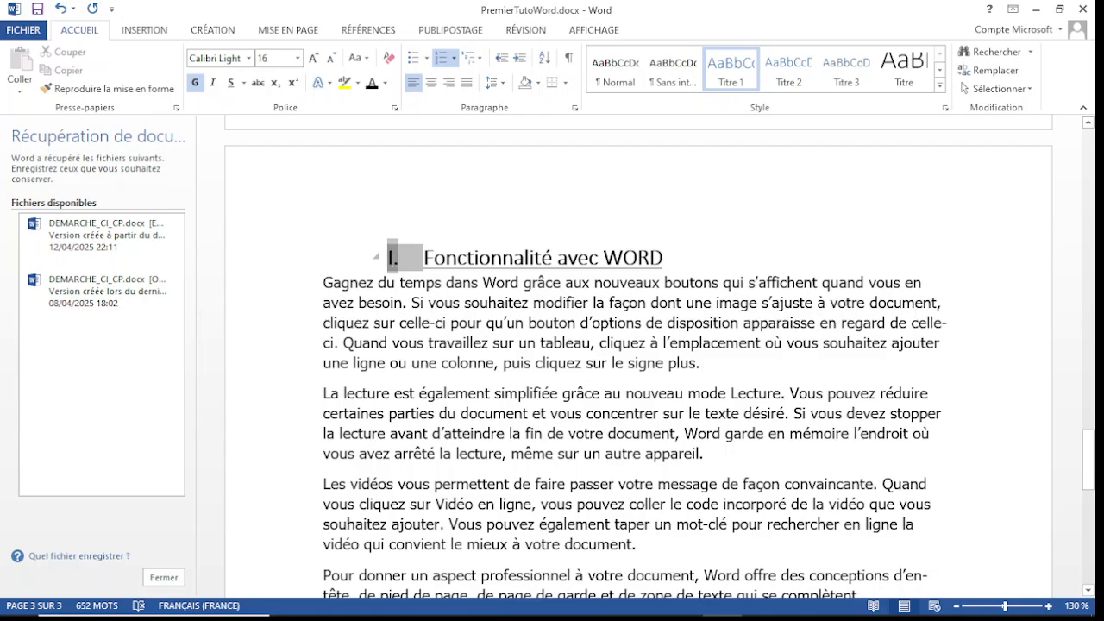
{"action": "left_click", "coordinate": [709, 261]}
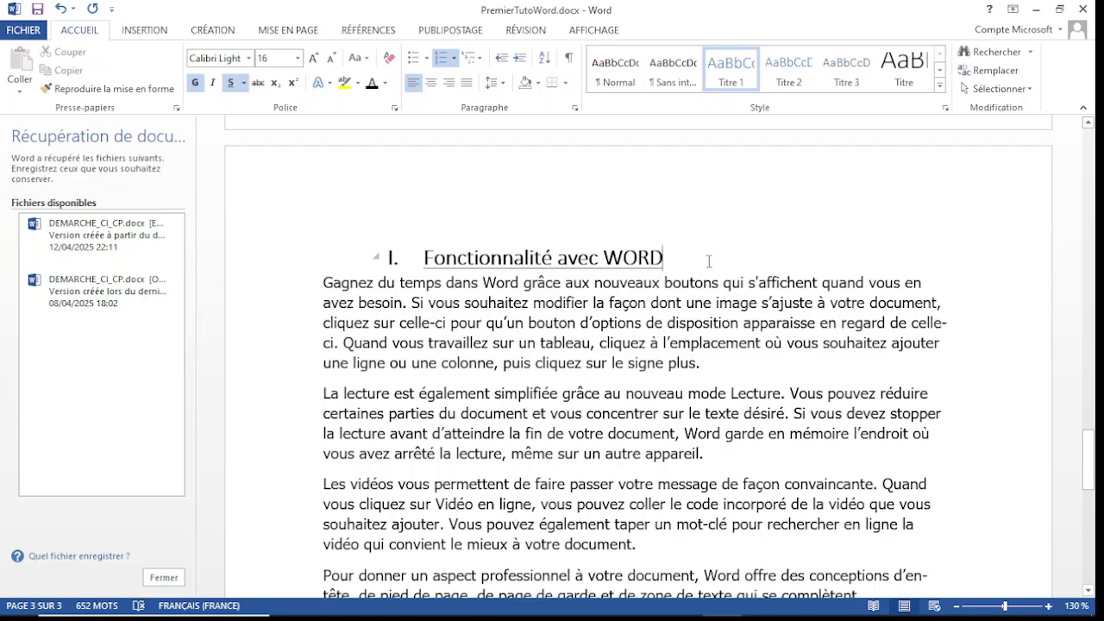
{"action": "left_click", "coordinate": [423, 258]}
{"action": "key", "text": "BackSpace"}
{"action": "key", "text": "BackSpace"}
{"action": "key", "text": "BackSpace"}
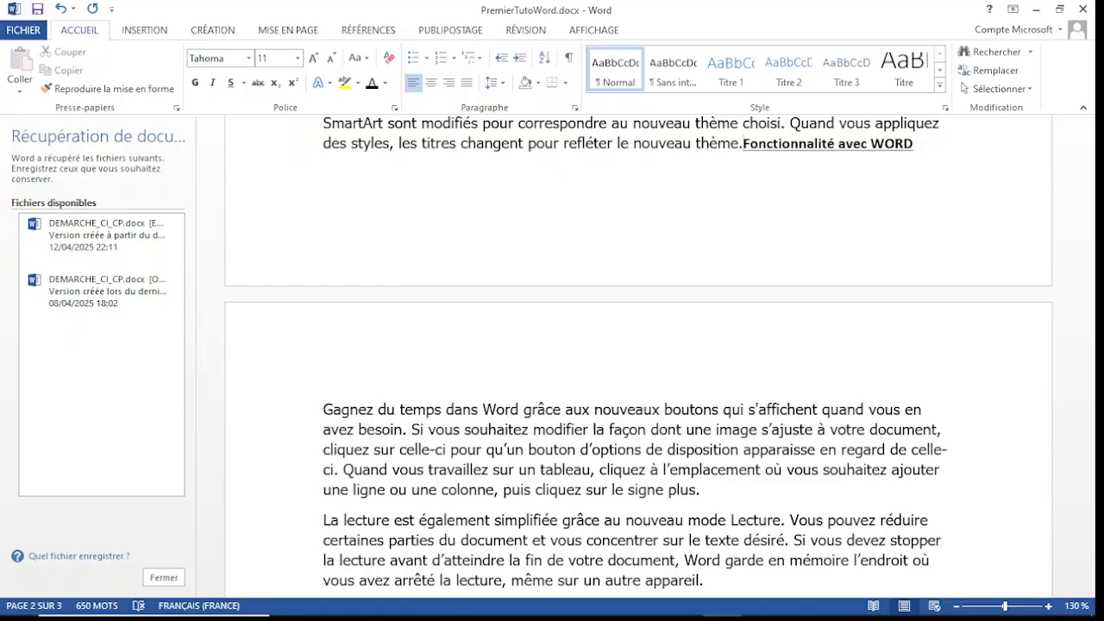
{"action": "key", "text": "Return"}
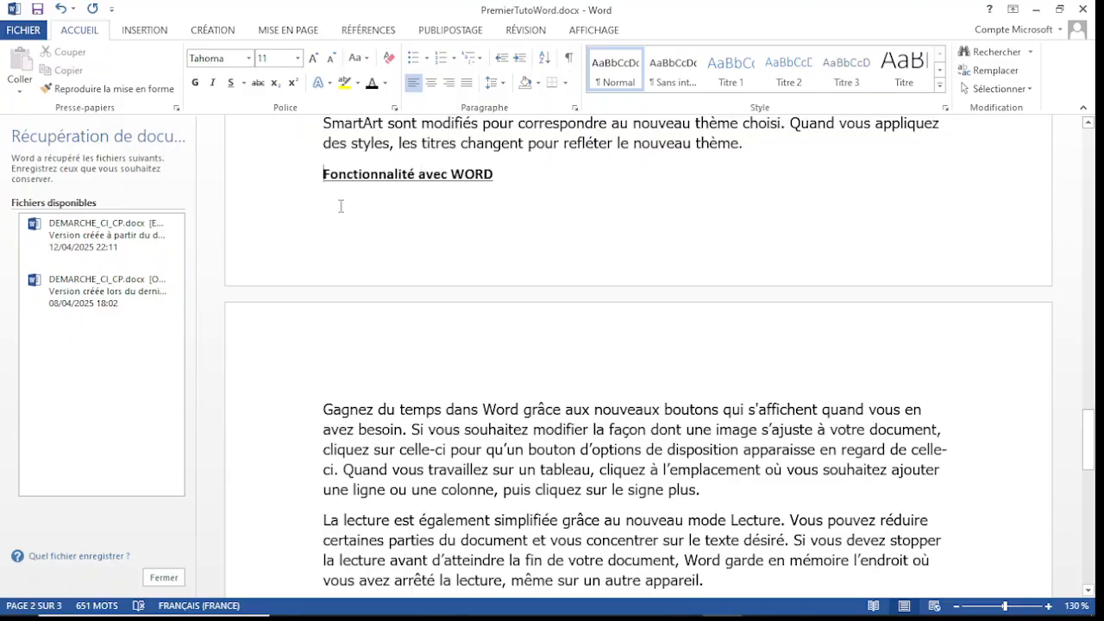
Step: Apply the Titre 1 style and the I., II., III. numbering format to the "Fonctionnalité avec WORD" line
{"action": "left_click_drag", "start_coordinate": [323, 173], "coordinate": [520, 178]}
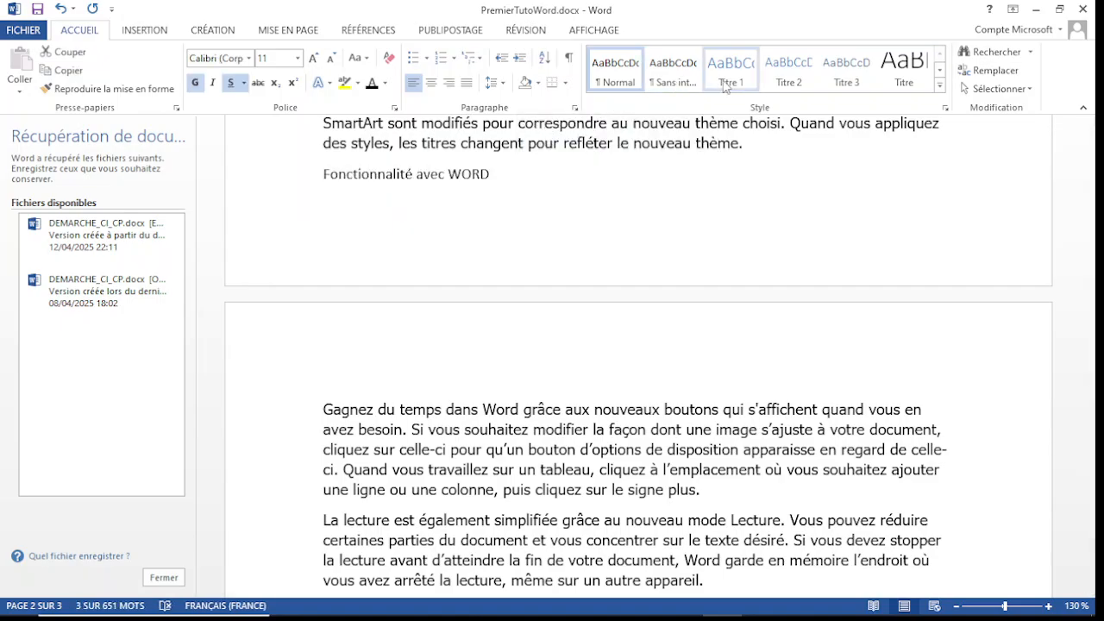
{"action": "left_click", "coordinate": [730, 69]}
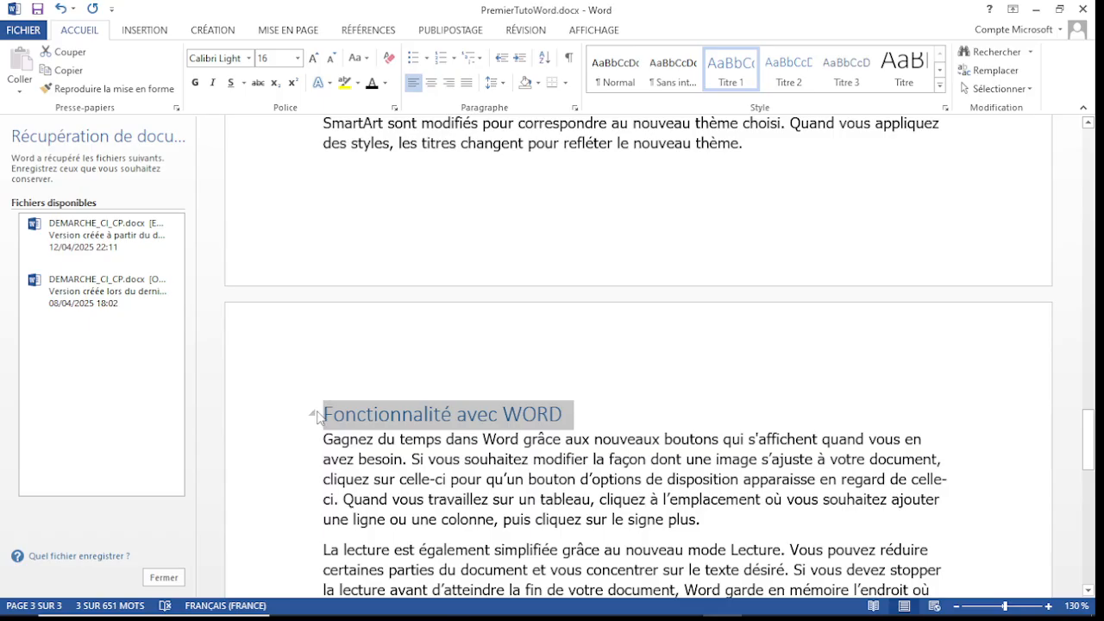
{"action": "left_click", "coordinate": [453, 59]}
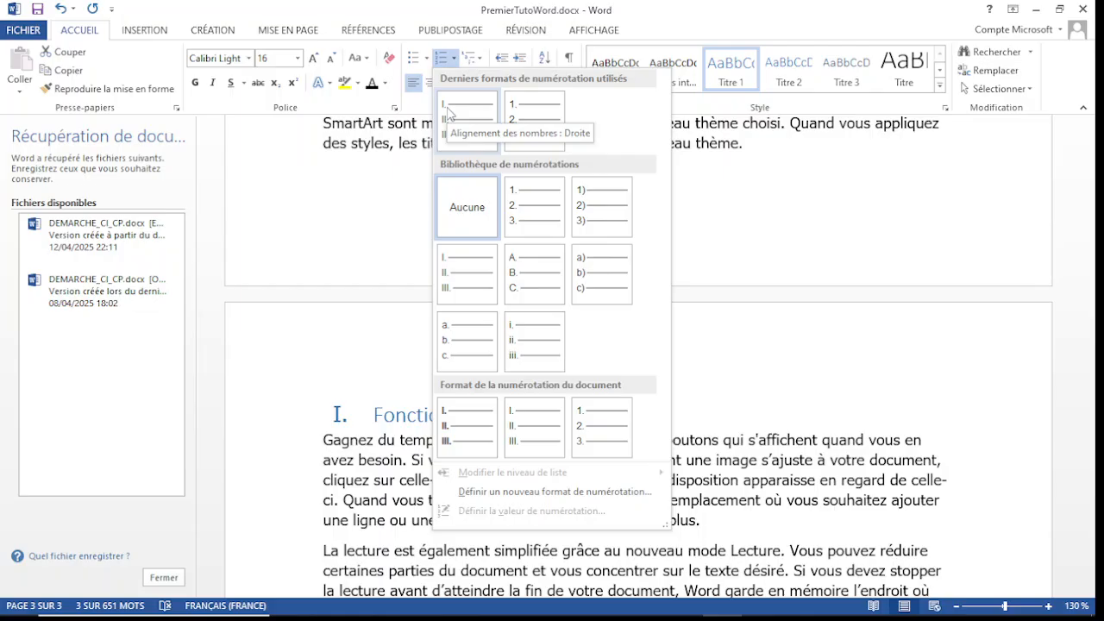
{"action": "left_click", "coordinate": [455, 260]}
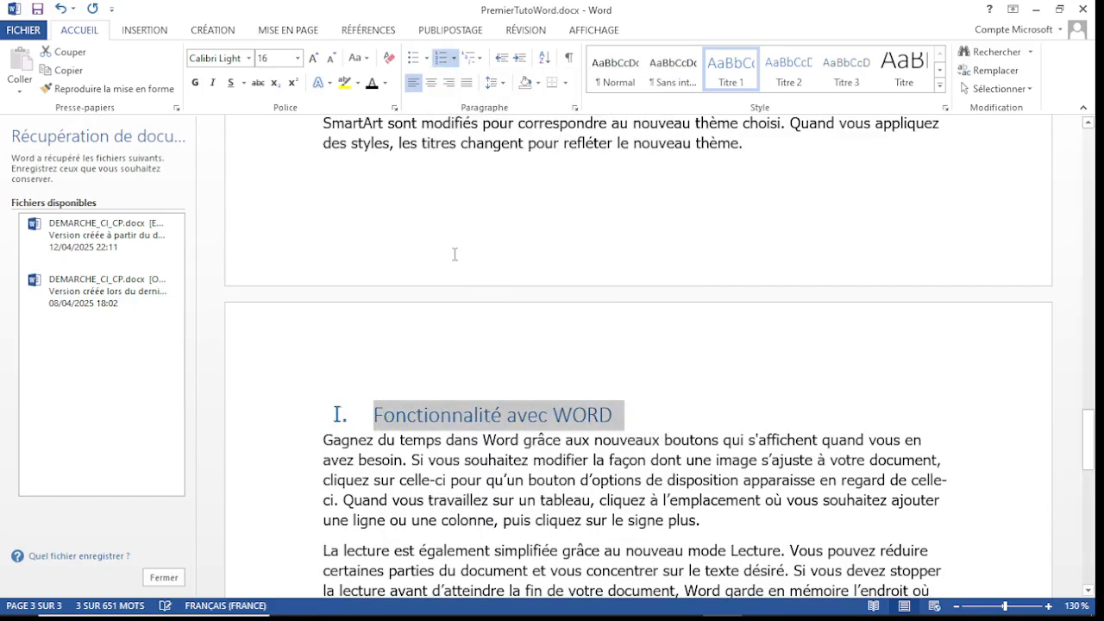
Step: Remove the automatic Roman numeral in front of the "Fonctionnalité avec WORD" heading, keeping the title text intact
{"action": "left_click", "coordinate": [341, 417]}
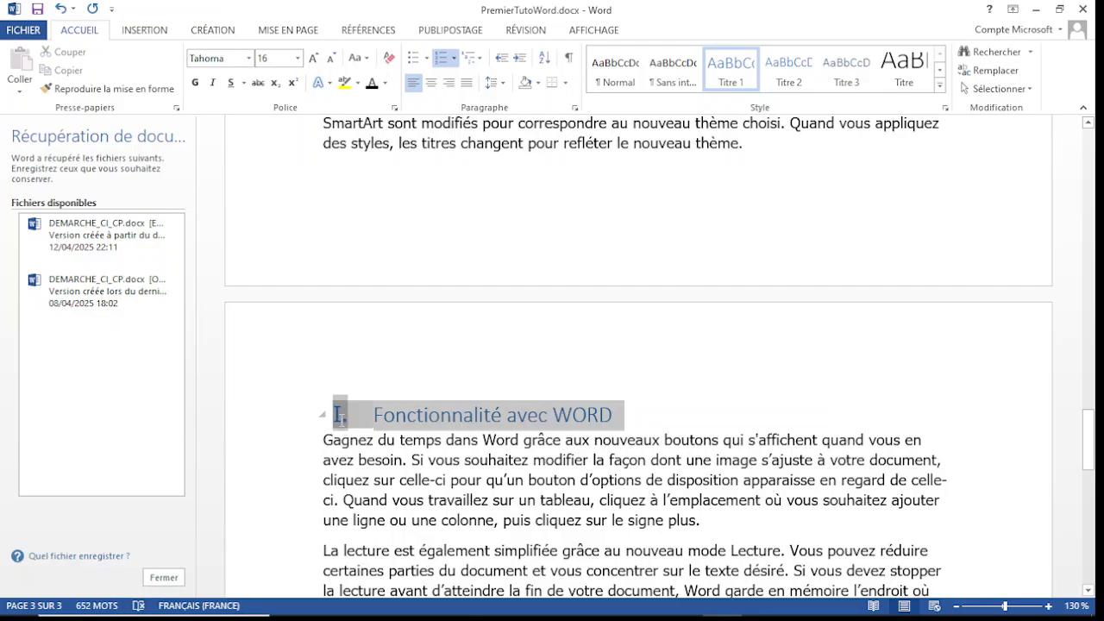
{"action": "key", "text": "Left"}
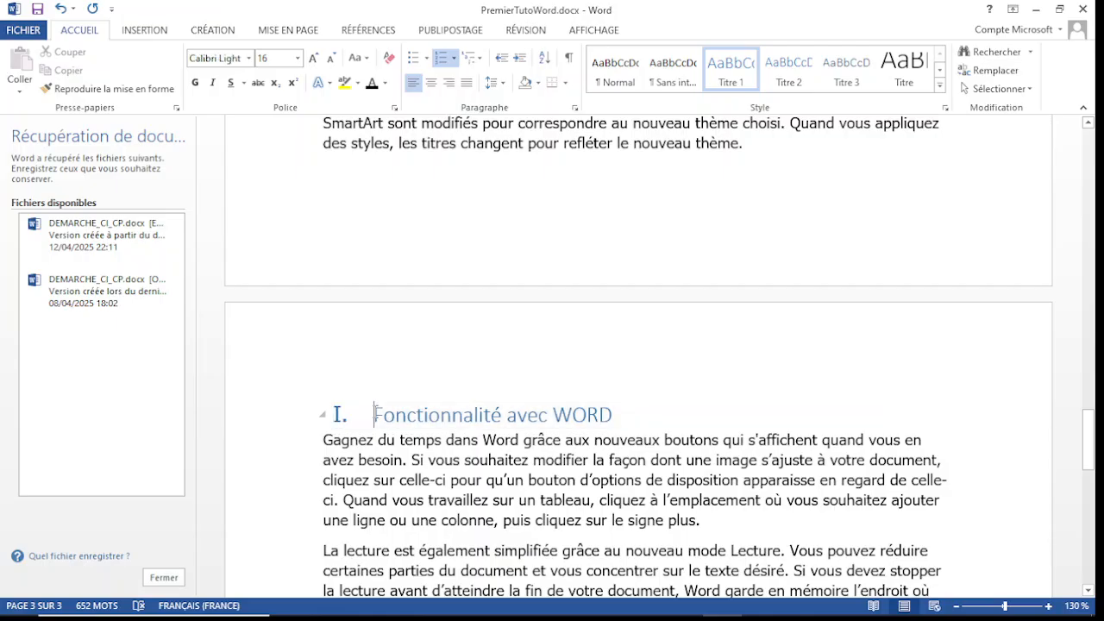
{"action": "type", "text": "i"}
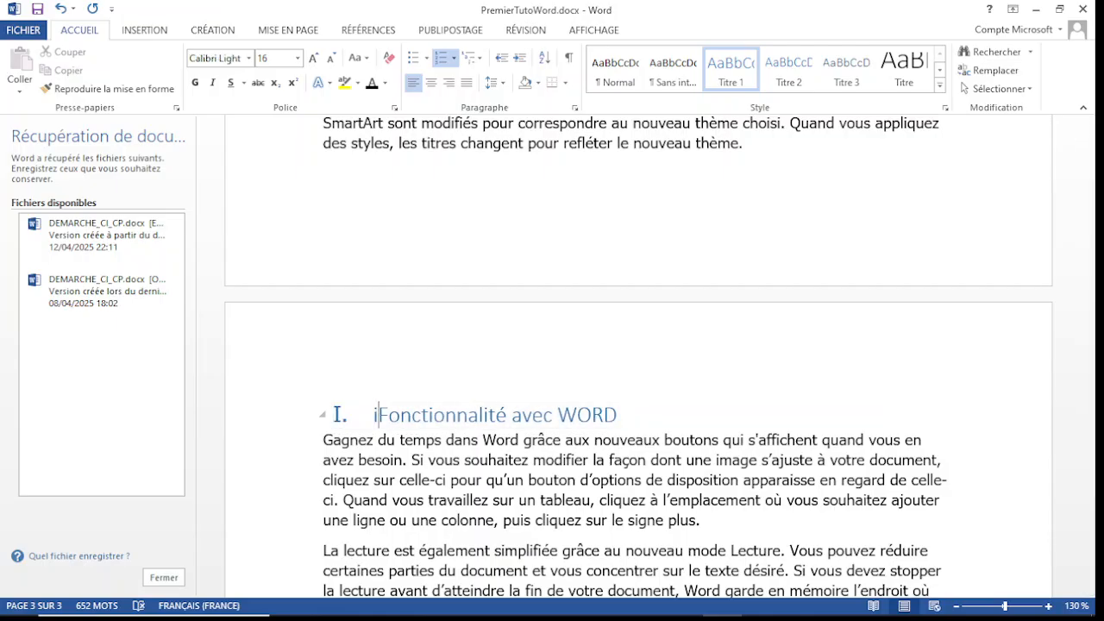
{"action": "key", "text": "BackSpace"}
{"action": "key", "text": "BackSpace"}
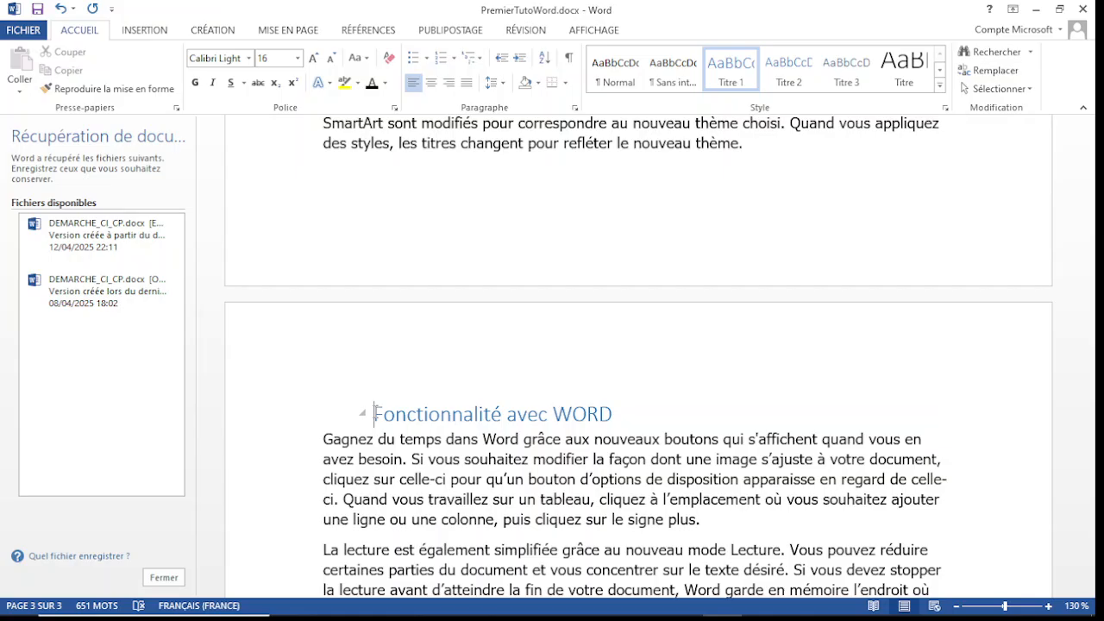
Step: Enter "III." directly before "Fonctionnalité avec WORD" to number the heading in the document's Roman numeral sequence
{"action": "type", "text": "III"}
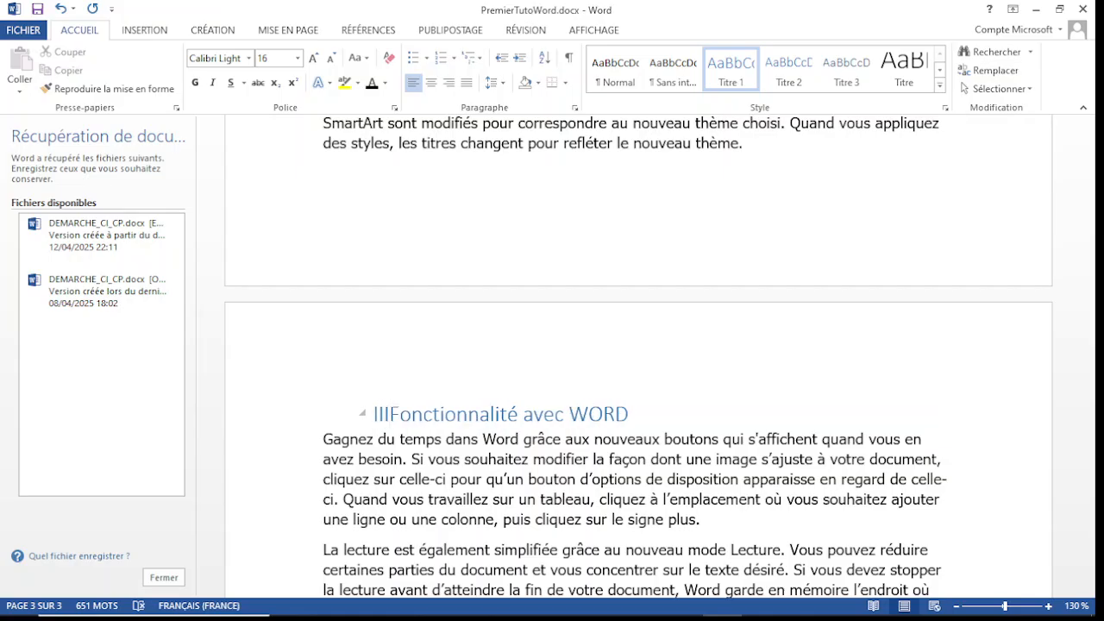
{"action": "type", "text": "/"}
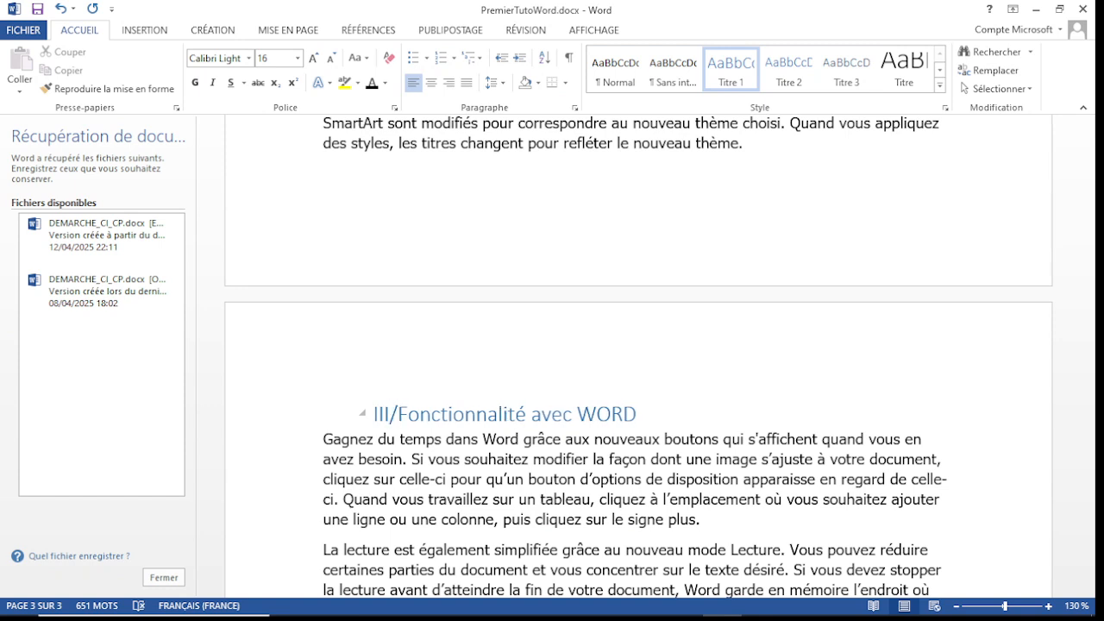
{"action": "key", "text": "BackSpace"}
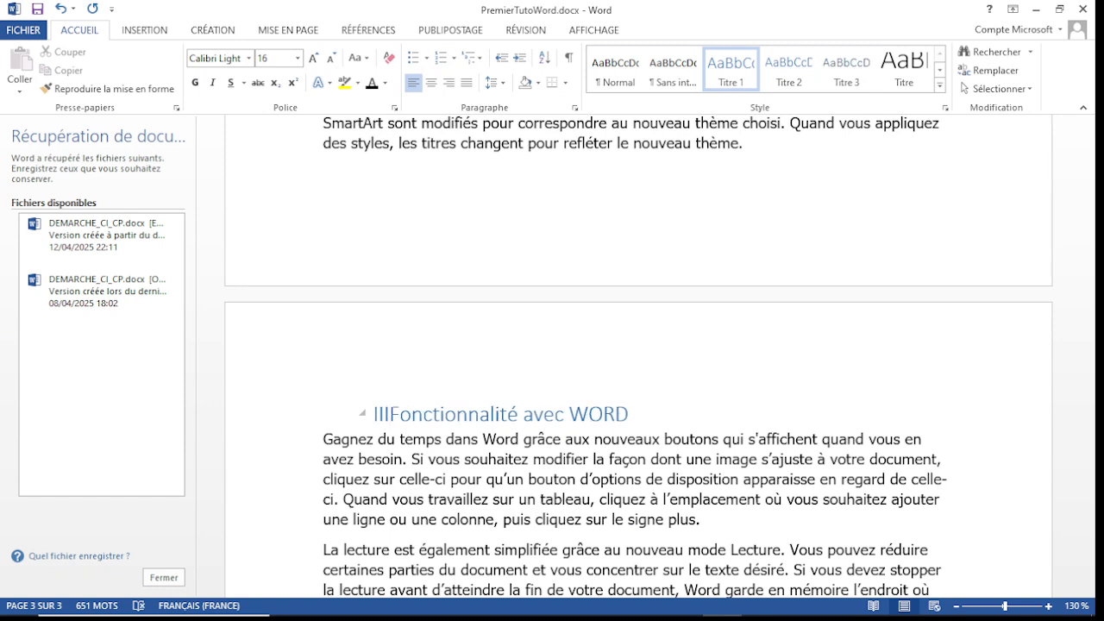
{"action": "type", "text": "."}
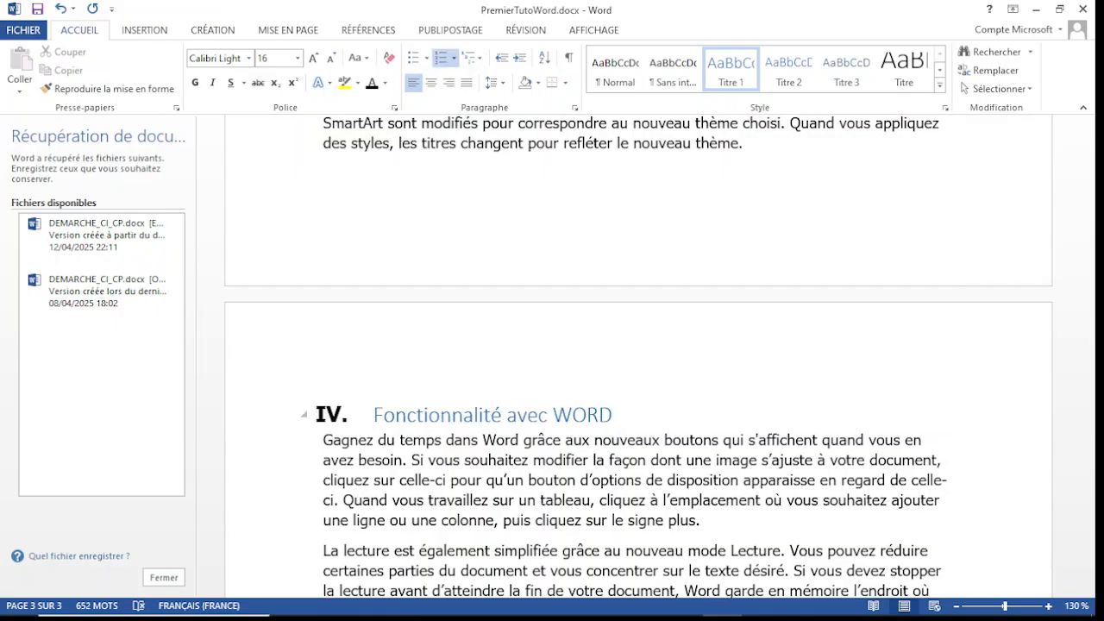
{"action": "mouse_move", "coordinate": [1098, 444]}
{"action": "left_mouse_down"}
{"action": "mouse_move", "coordinate": [1097, 356]}
{"action": "mouse_move", "coordinate": [1096, 451]}
{"action": "left_mouse_up"}
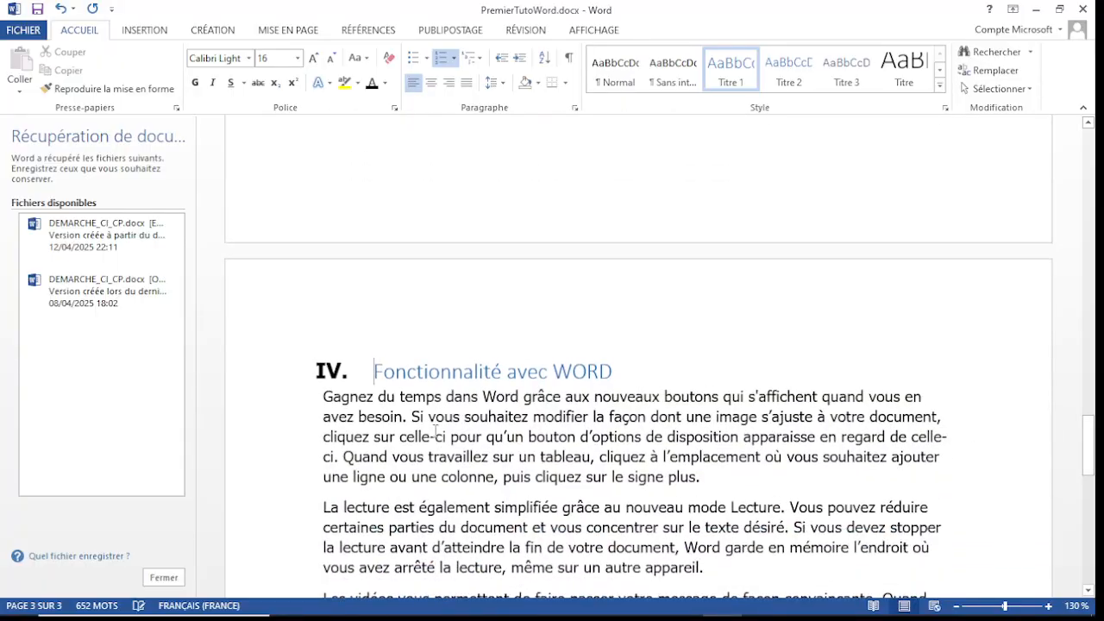
{"action": "left_click", "coordinate": [353, 366]}
{"action": "left_click", "coordinate": [333, 371]}
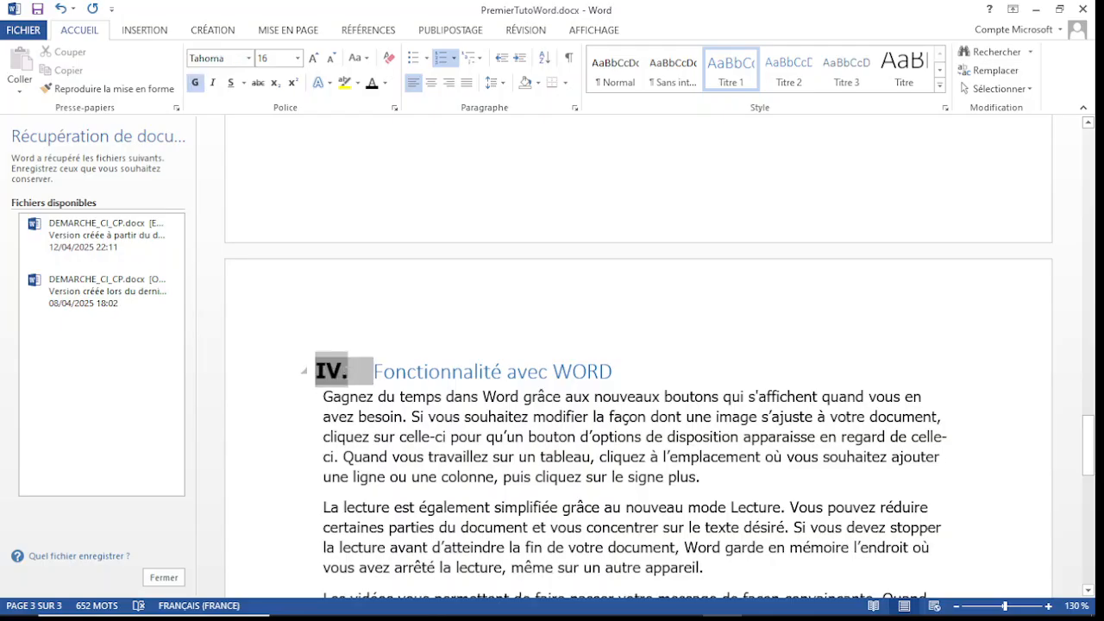
{"action": "left_click", "coordinate": [73, 8]}
{"action": "left_click", "coordinate": [284, 161]}
Step: Undo the automatic list numbering and change the typed numeral before "Fonctionnalité avec WORD" to "IV."
{"action": "left_click", "coordinate": [60, 9]}
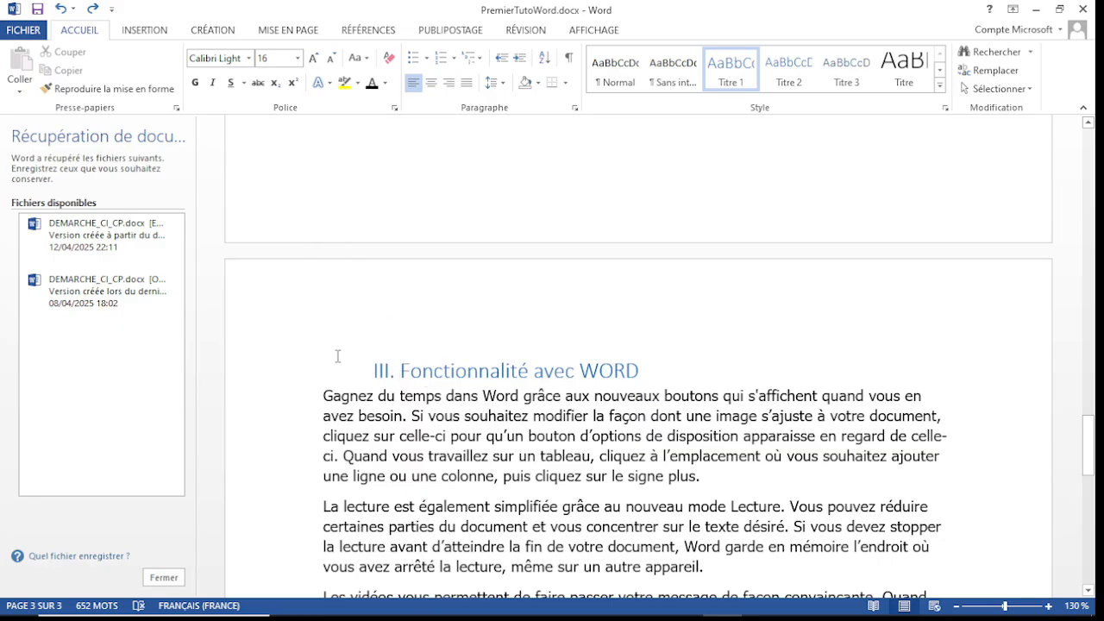
{"action": "left_click", "coordinate": [389, 371]}
{"action": "key", "text": "BackSpace"}
{"action": "key", "text": "BackSpace"}
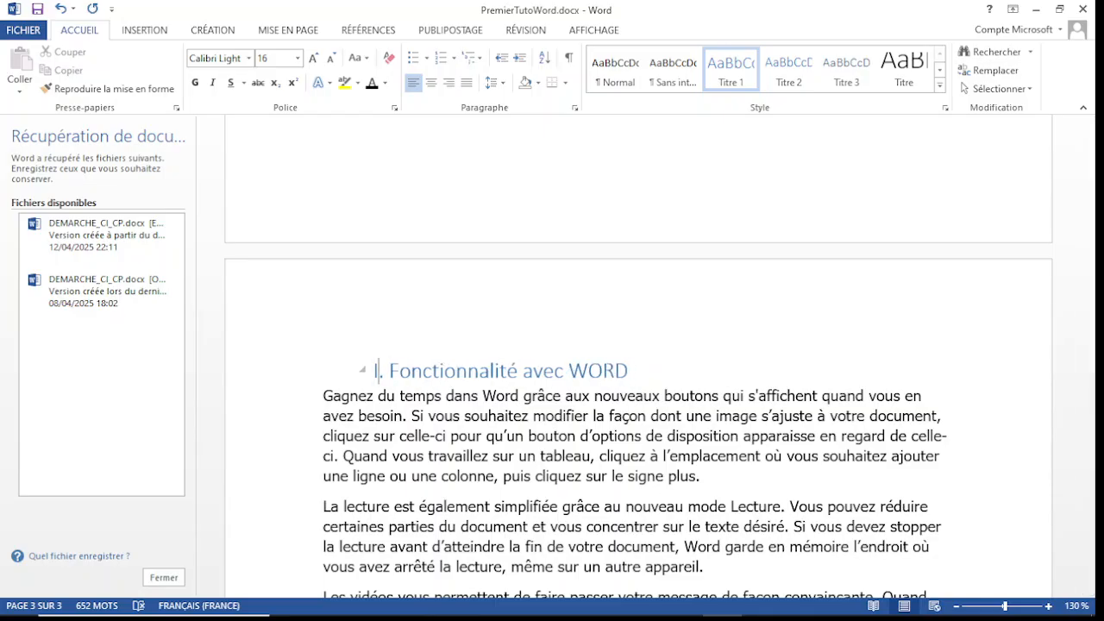
{"action": "type", "text": "V"}
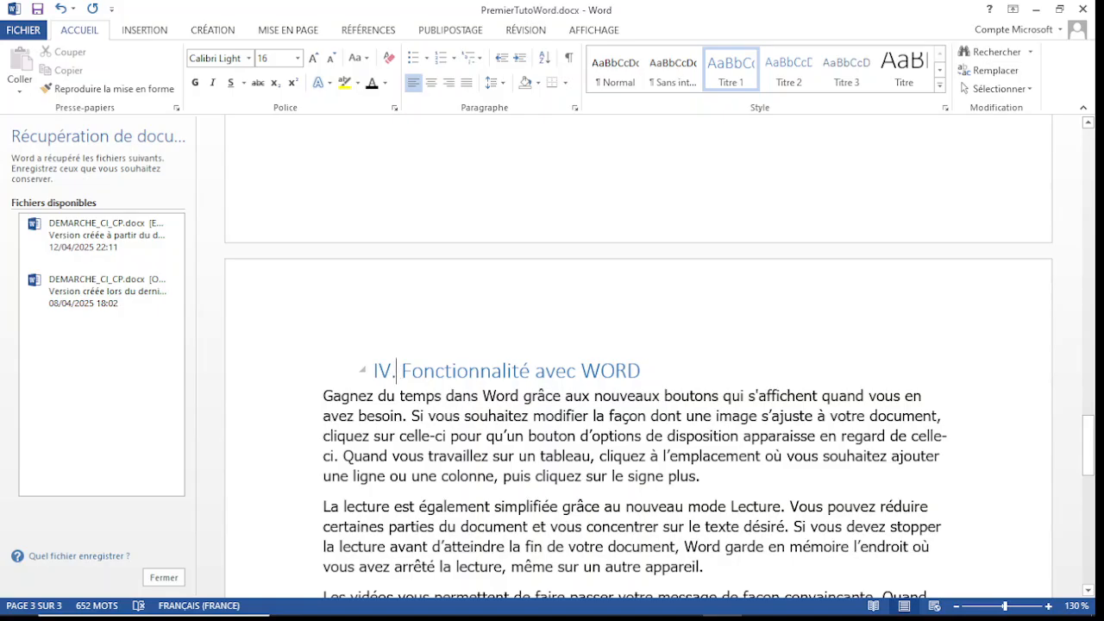
Step: Add a tab gap between "IV." and "Fonctionnalité avec WORD", undoing the automatic list numbering so the numeral stays plain text
{"action": "key", "text": "Tab"}
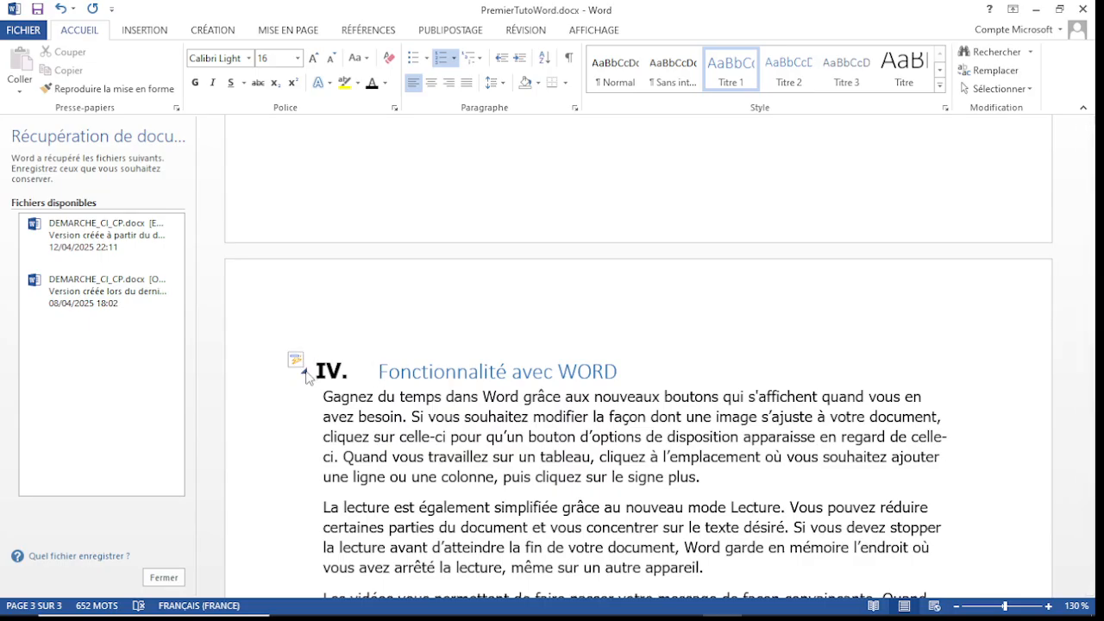
{"action": "left_click", "coordinate": [304, 373]}
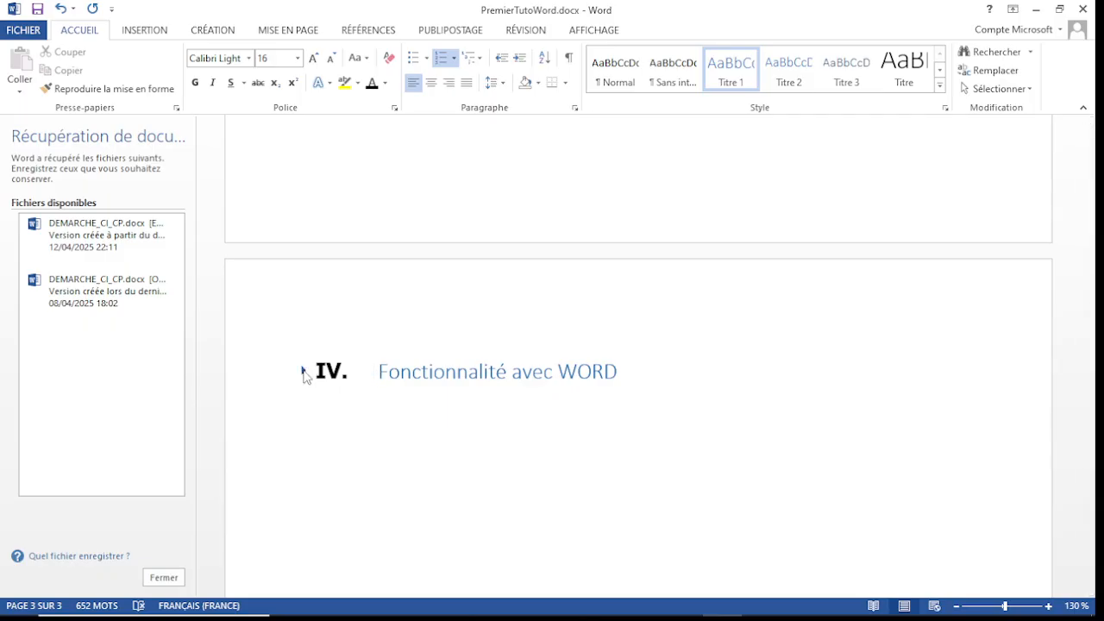
{"action": "left_click", "coordinate": [304, 373]}
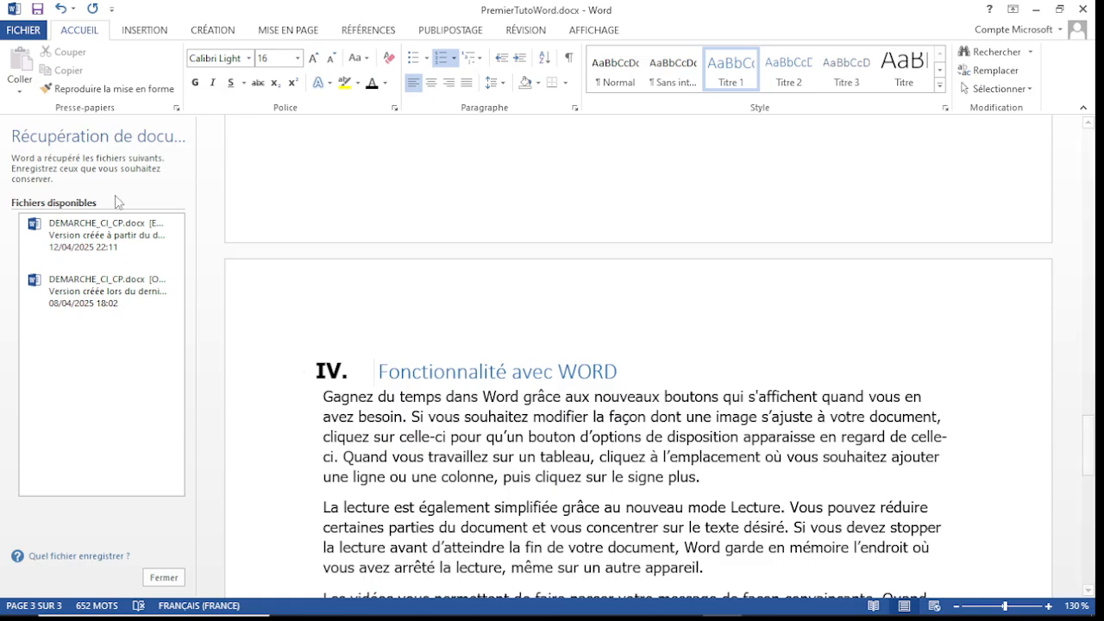
{"action": "left_click", "coordinate": [60, 10]}
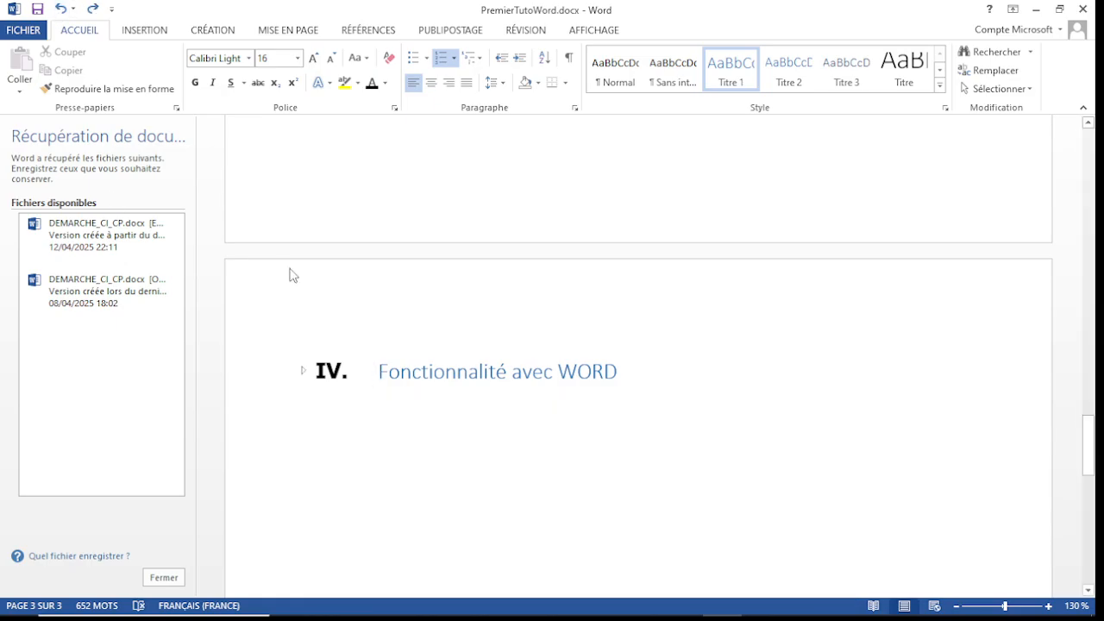
{"action": "left_click", "coordinate": [61, 10]}
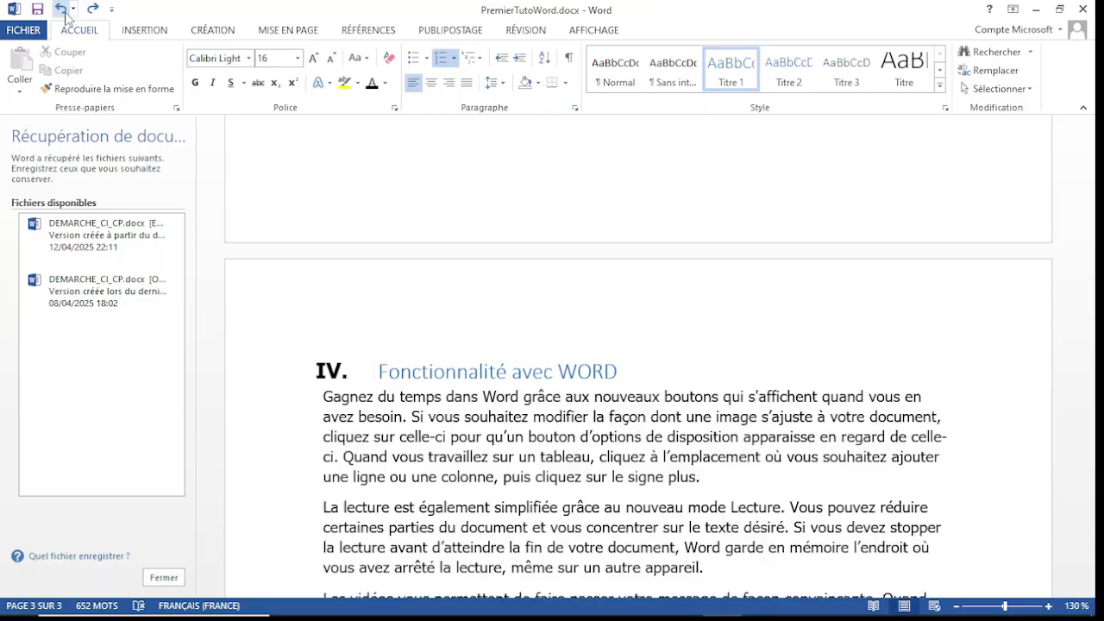
{"action": "left_click", "coordinate": [61, 9]}
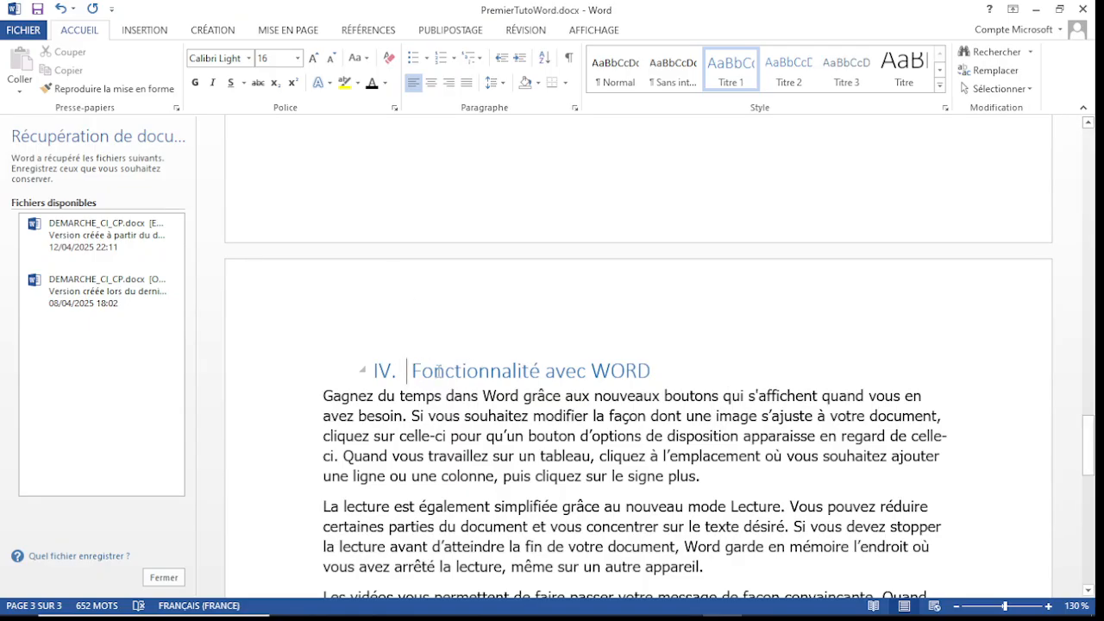
Step: Underline and bold the whole "IV. Fonctionnalité avec WORD" heading, including its numeral
{"action": "left_click", "coordinate": [382, 370]}
{"action": "left_click_drag", "start_coordinate": [423, 360], "coordinate": [665, 339]}
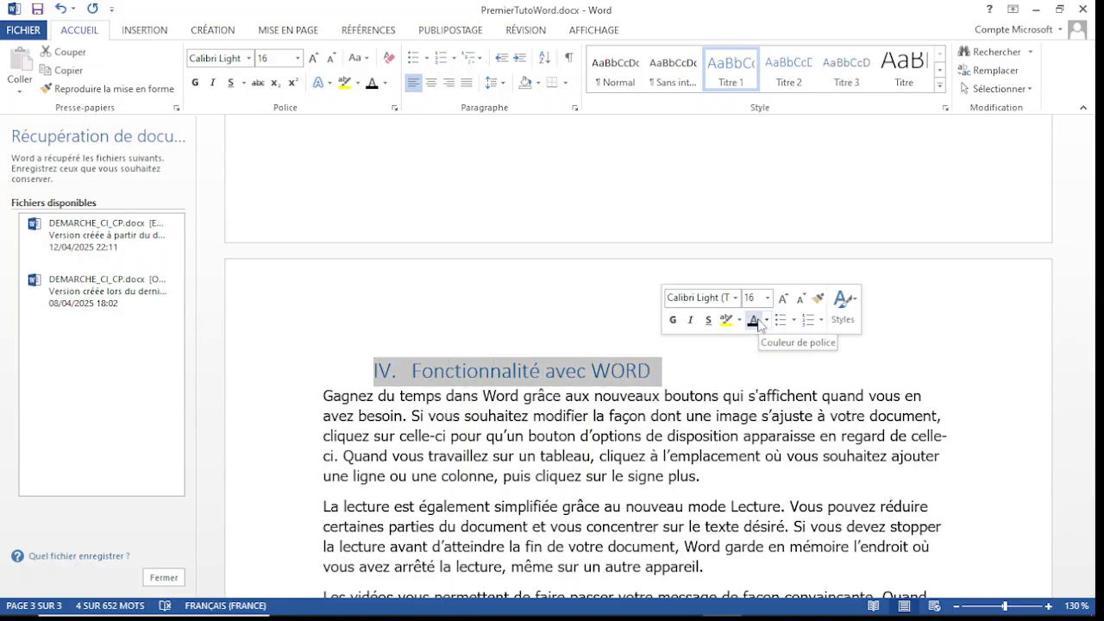
{"action": "left_click", "coordinate": [708, 320]}
{"action": "left_click", "coordinate": [674, 323]}
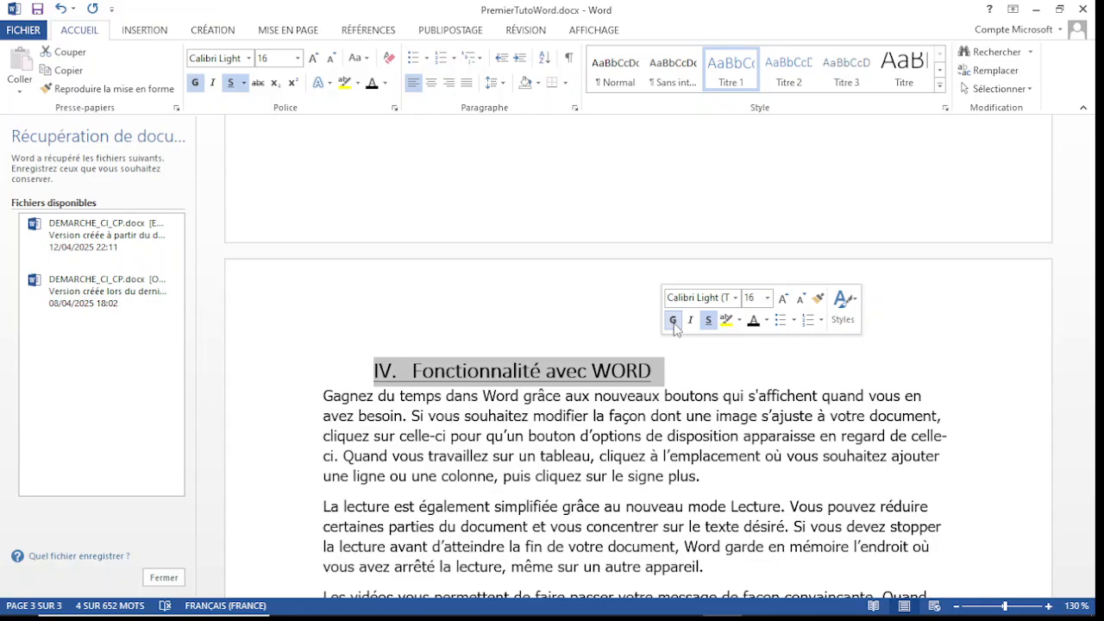
{"action": "left_click_drag", "start_coordinate": [1090, 442], "coordinate": [1087, 316]}
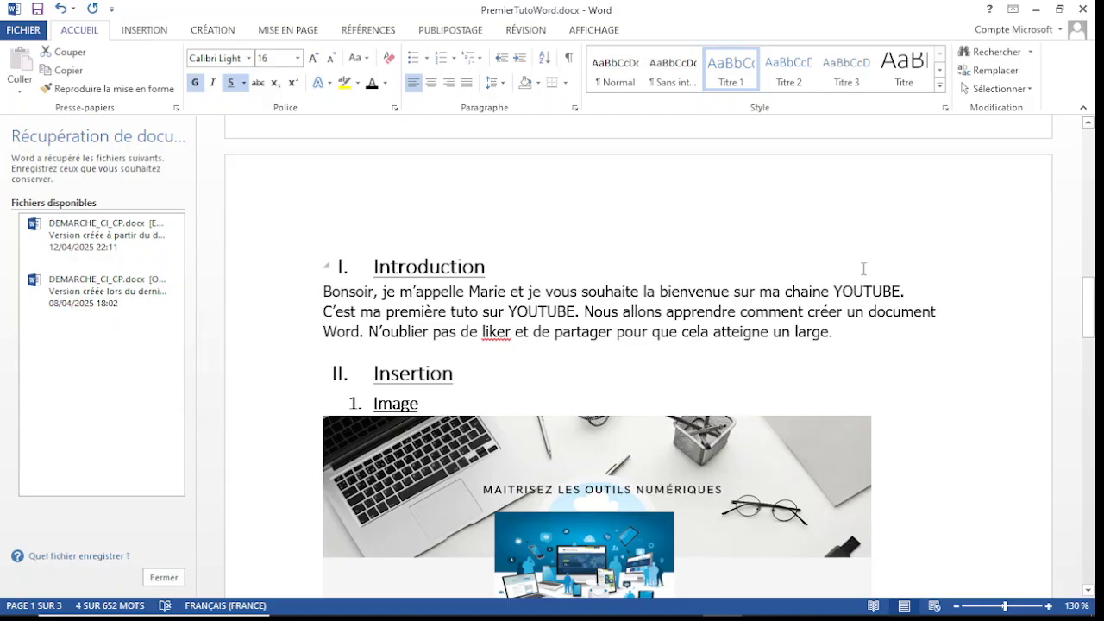
{"action": "left_click_drag", "start_coordinate": [1092, 311], "coordinate": [1092, 329]}
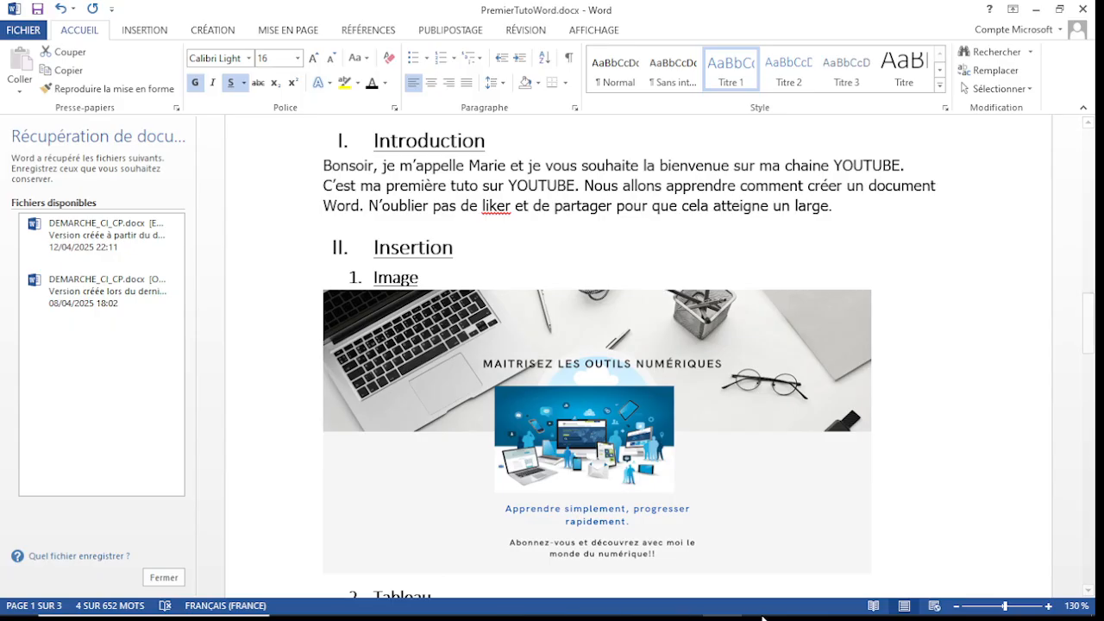
{"action": "mouse_move", "coordinate": [779, 608]}
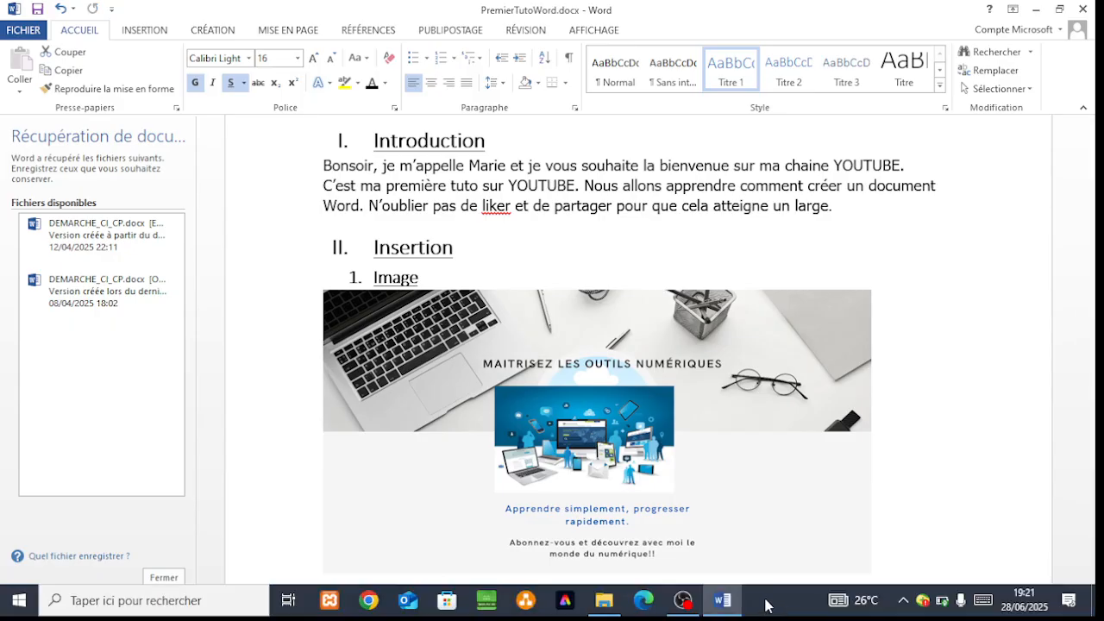